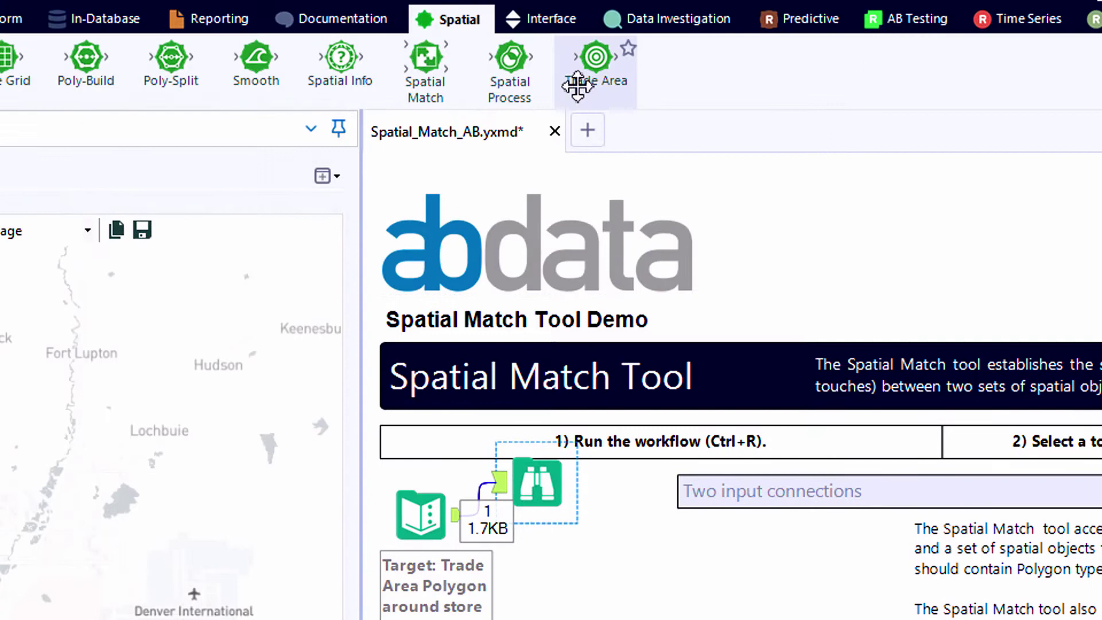
# Step: Select the trade area input and display the 190 competitor locations on the map
pyautogui.moveTo(453, 90)
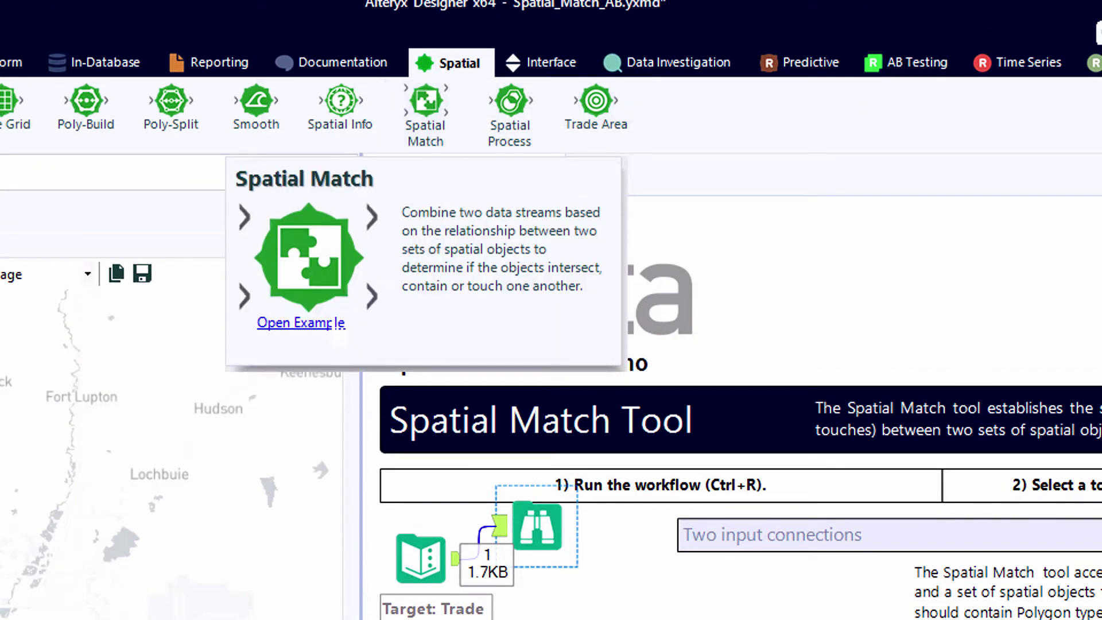
pyautogui.click(335, 323)
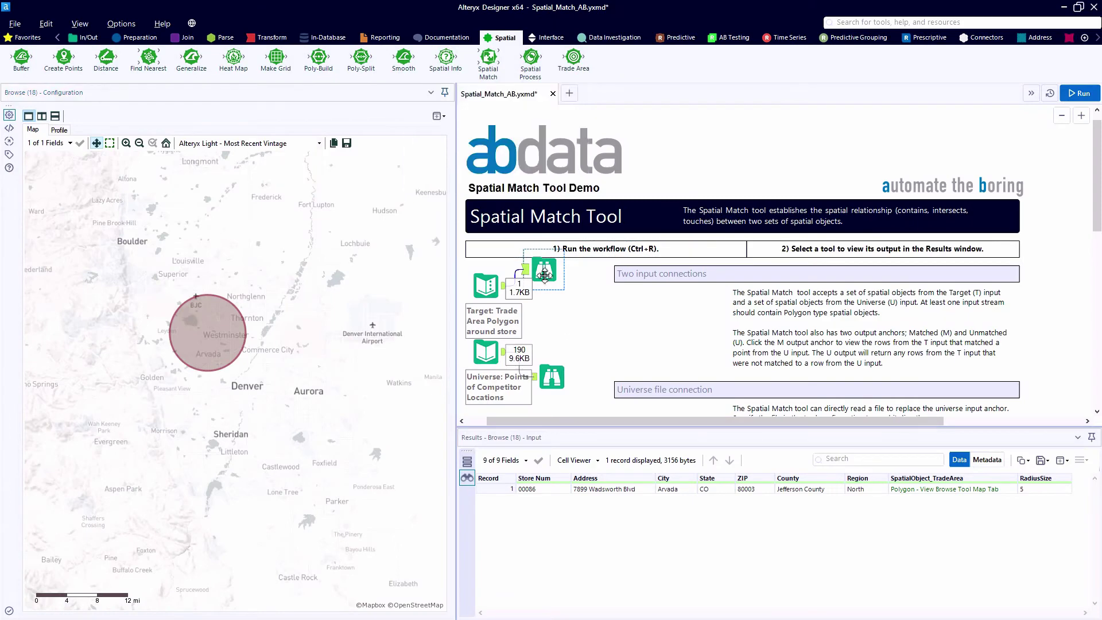
pyautogui.keyDown('ctrl'); pyautogui.click(485, 285); pyautogui.keyUp('ctrl')
pyautogui.click(552, 377)
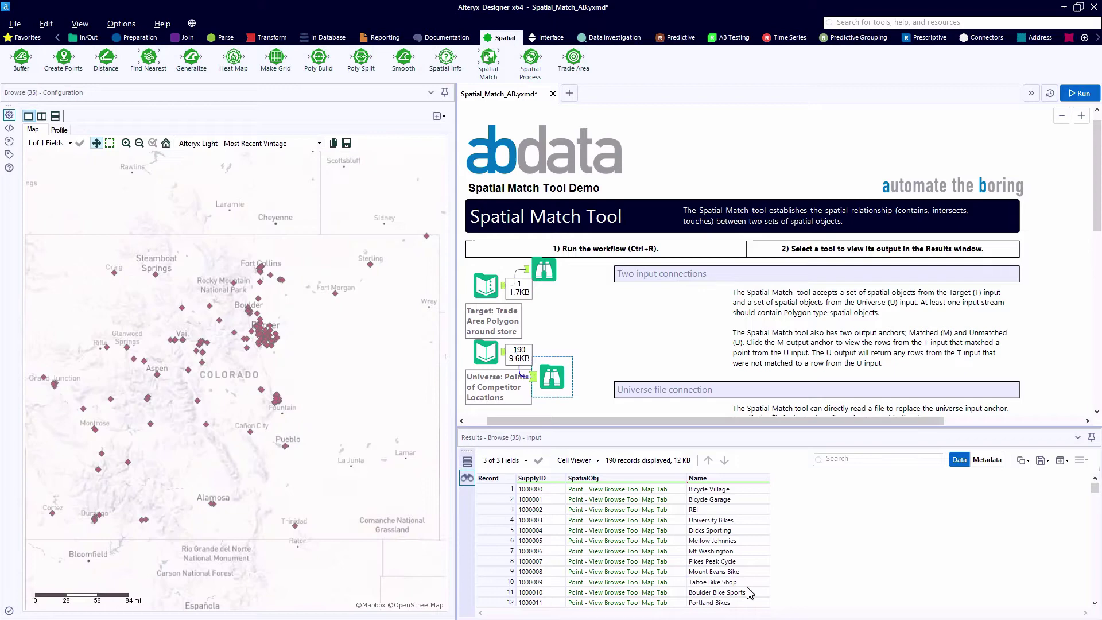
# Step: Highlight the Mellow Johnnies and Carbon Flyer records, then show the store's circular trade area
pyautogui.scroll(-9, 721, 541)
pyautogui.click(720, 540)
pyautogui.scroll(-5, 713, 575)
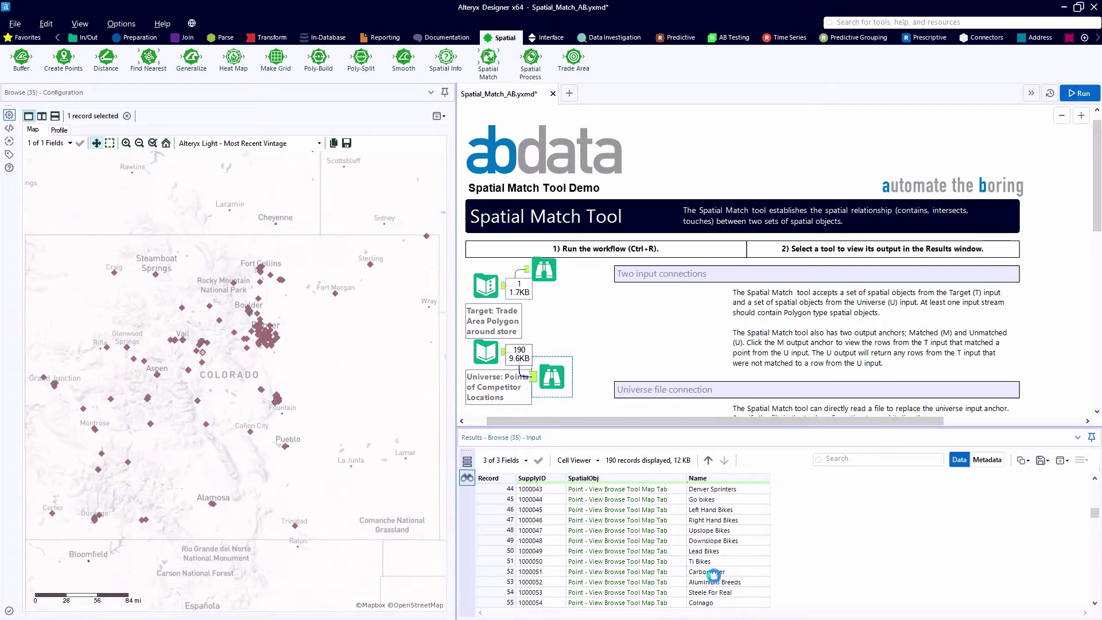
pyautogui.click(714, 571)
pyautogui.scroll(5, 269, 336)
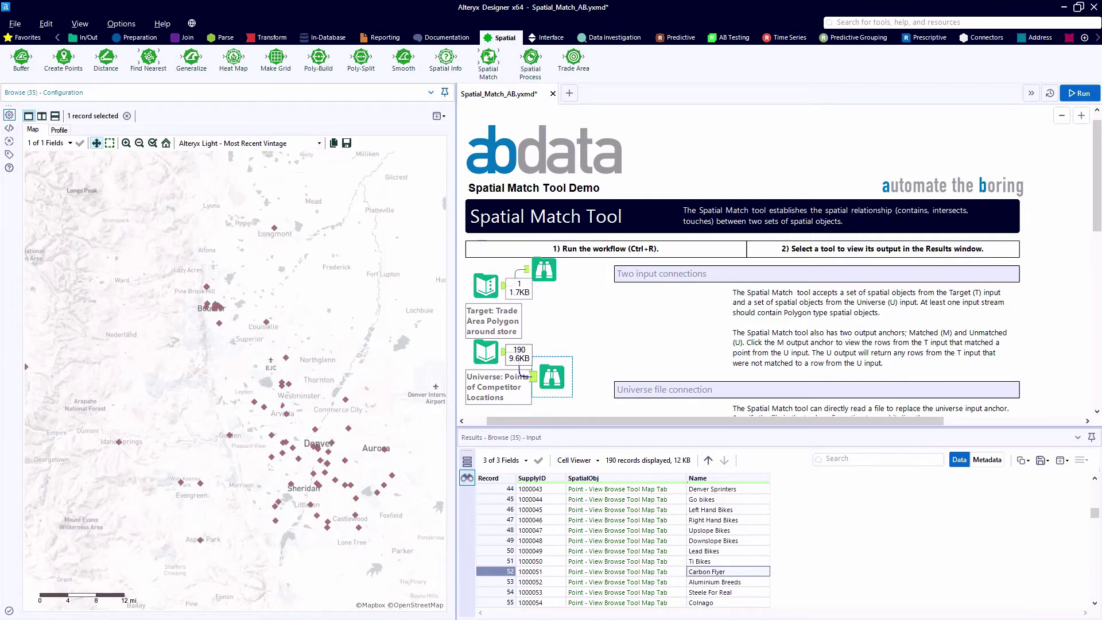
pyautogui.click(551, 280)
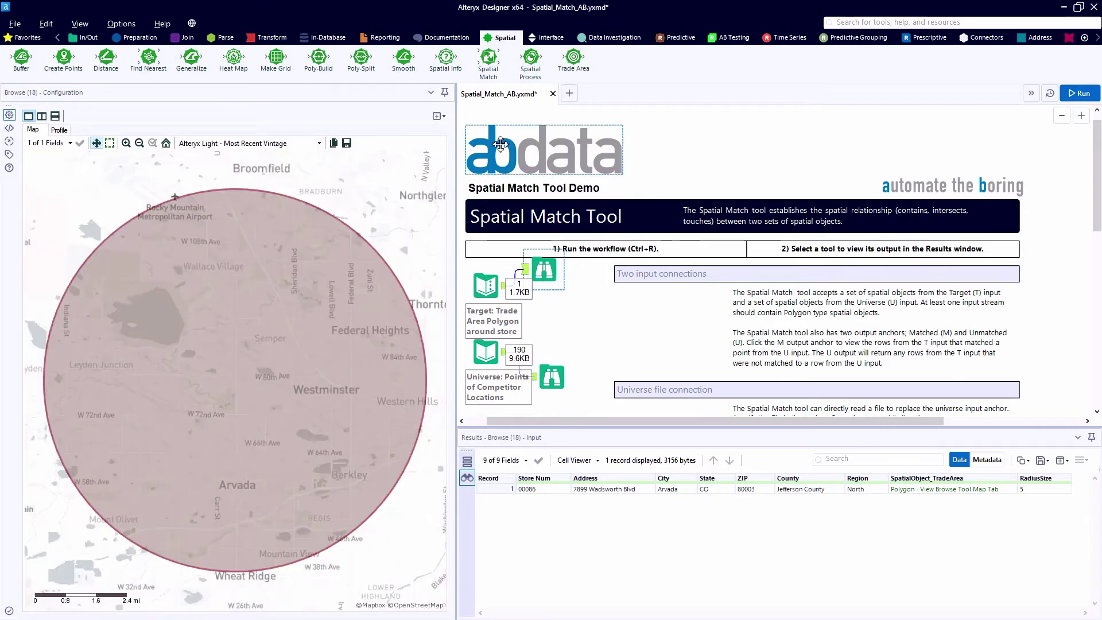
# Step: Place a Spatial Match with the trade area as Target and the 190 competitor points as Universe
pyautogui.moveTo(492, 73); pyautogui.dragTo(583, 314)
pyautogui.scroll(2, 497, 362)
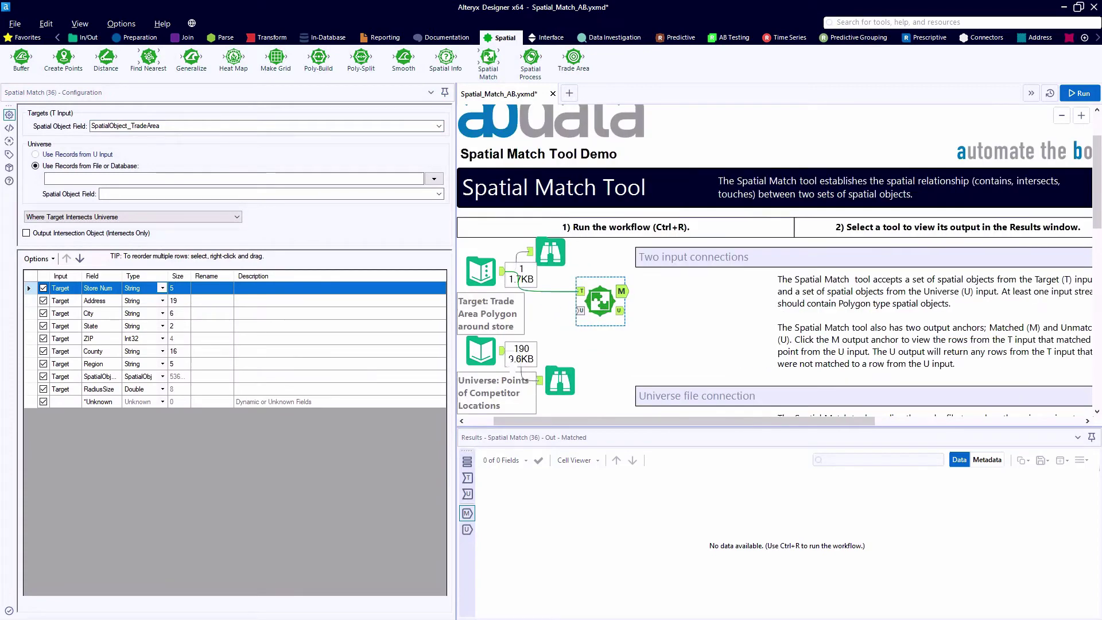
pyautogui.moveTo(537, 421); pyautogui.dragTo(531, 423)
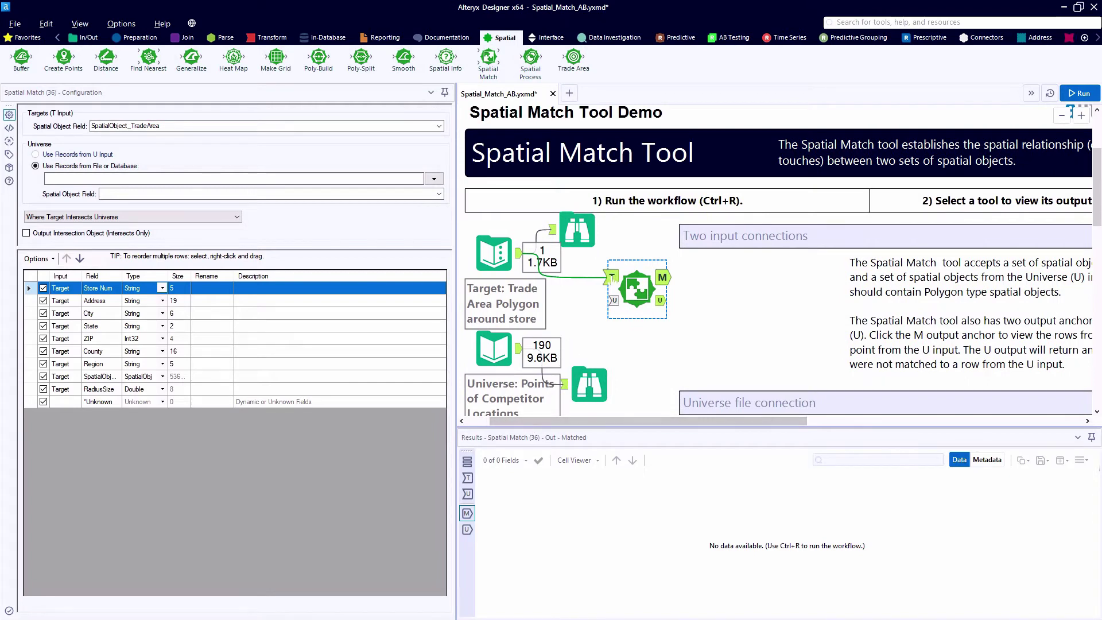
pyautogui.click(612, 277)
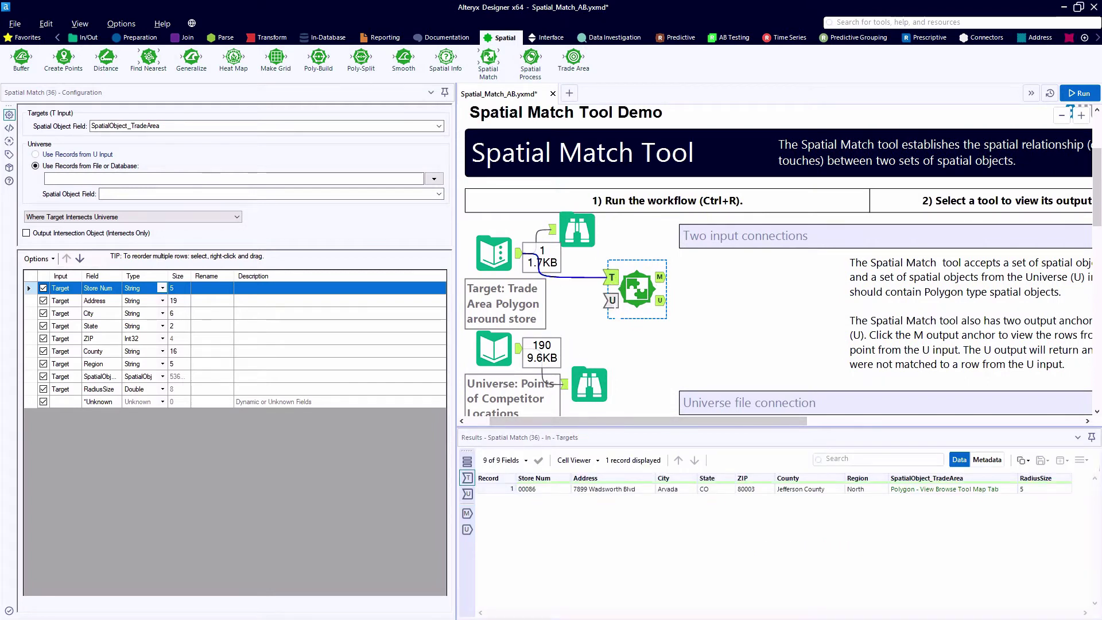
pyautogui.moveTo(611, 300); pyautogui.dragTo(520, 348)
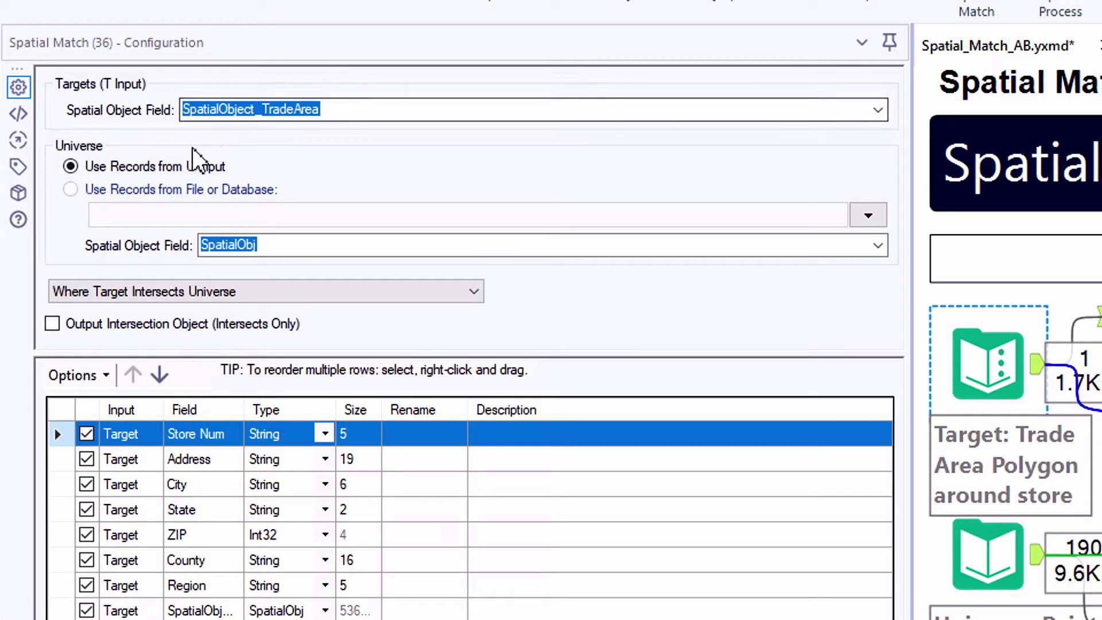
# Step: Set the relation to Where Target Contains Universe and review the nine Target and three Universe fields
pyautogui.click(194, 290)
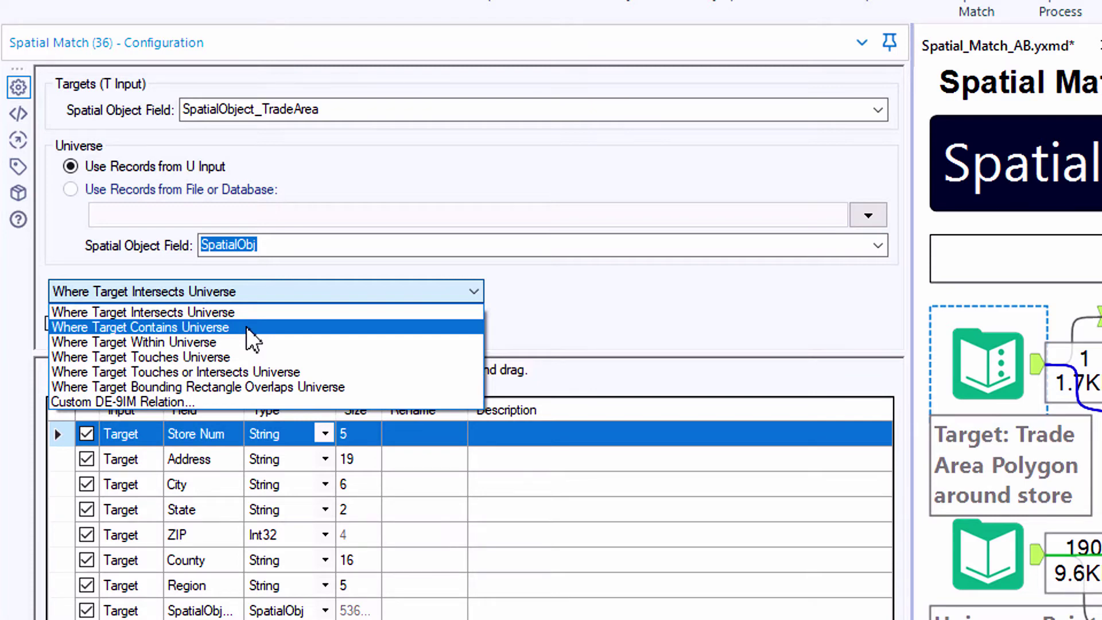
pyautogui.click(246, 326)
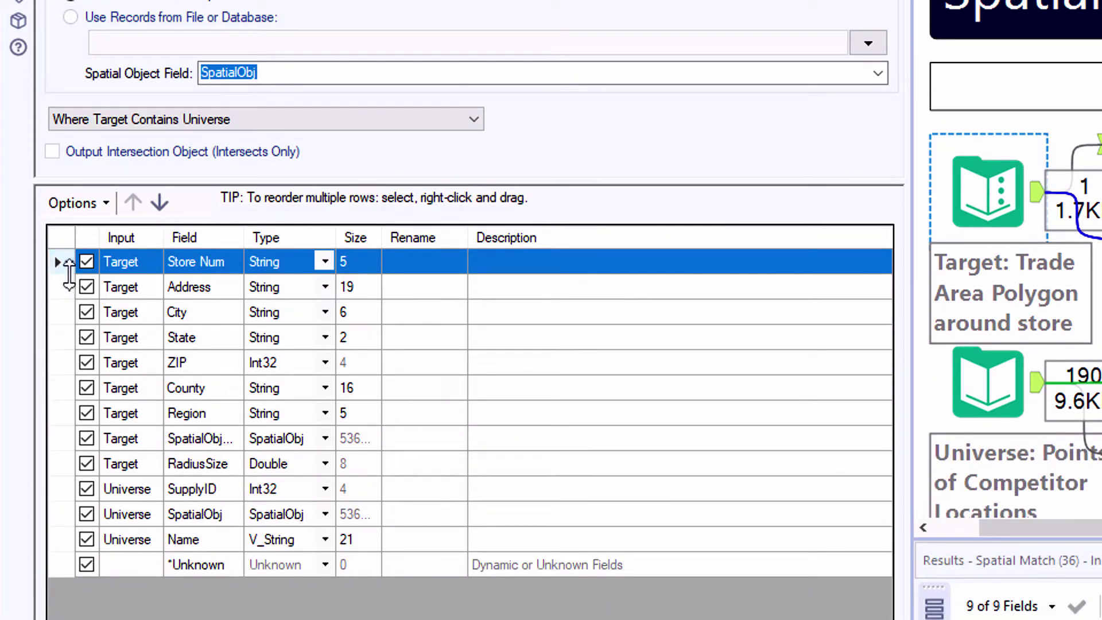
pyautogui.moveTo(64, 261); pyautogui.dragTo(56, 462)
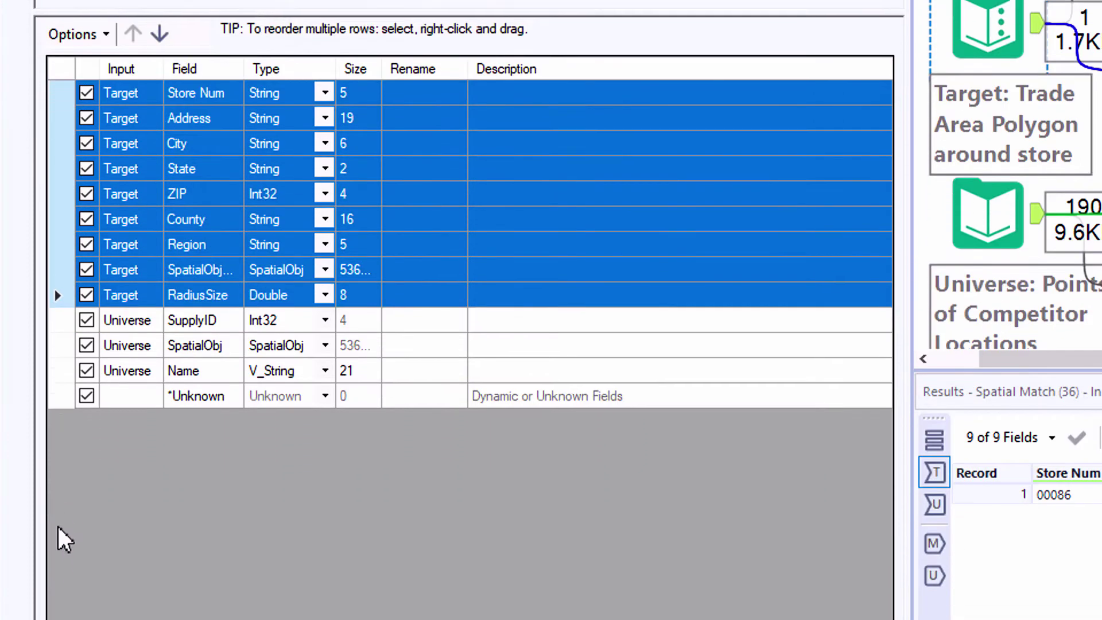
pyautogui.moveTo(66, 314); pyautogui.dragTo(67, 361)
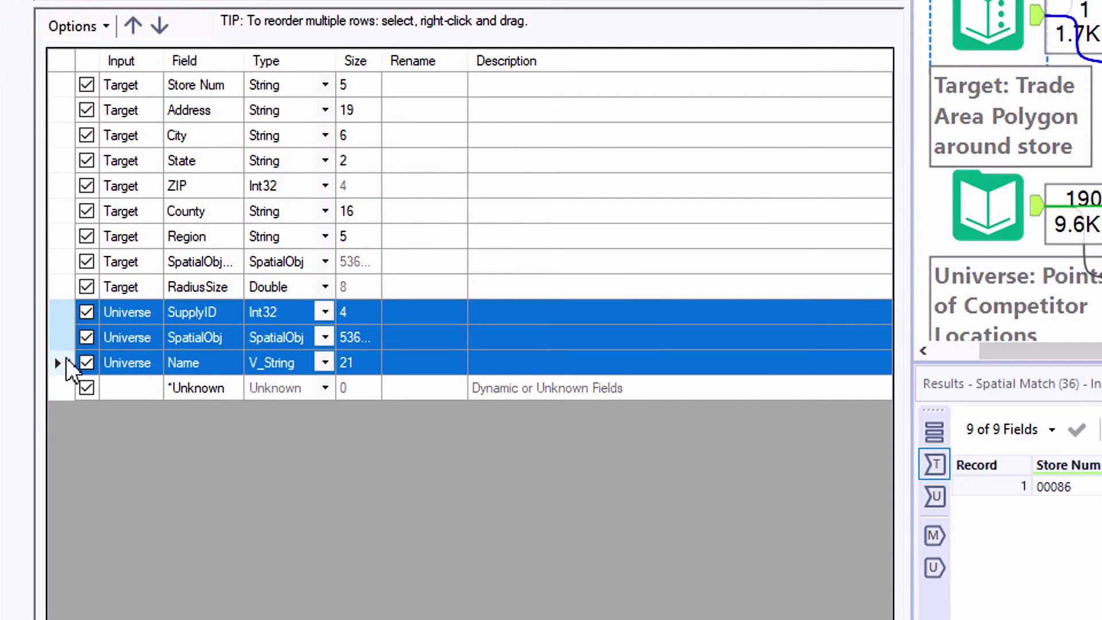
pyautogui.click(926, 494)
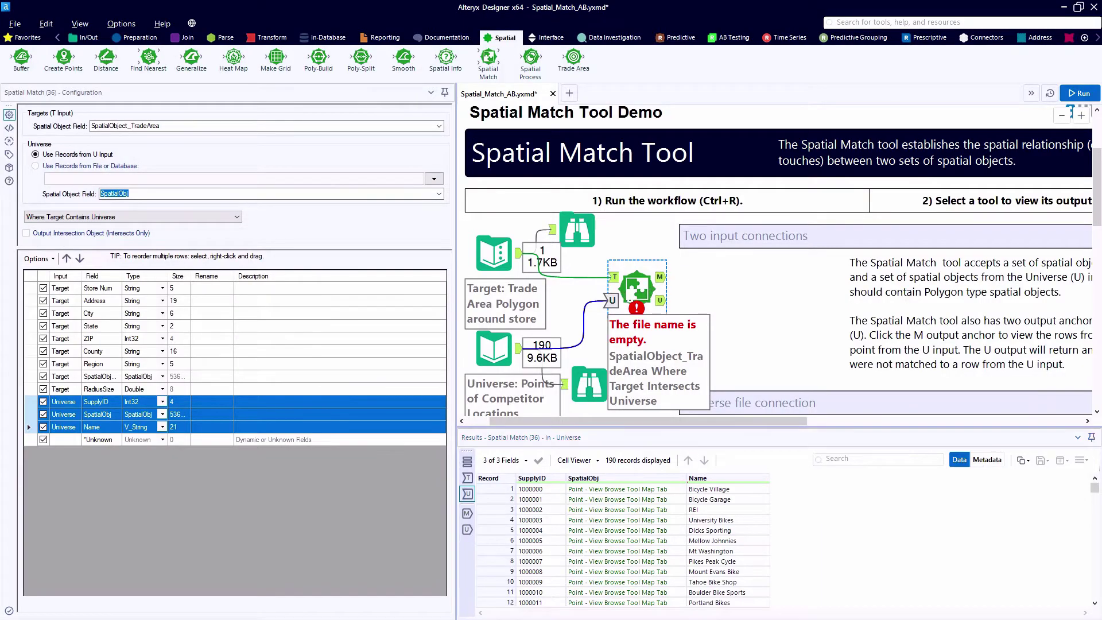
# Step: Add Browse tools to all Spatial Match outputs, run the workflow, and move the matched-results viewer right
pyautogui.rightClick(632, 289)
pyautogui.click(673, 479)
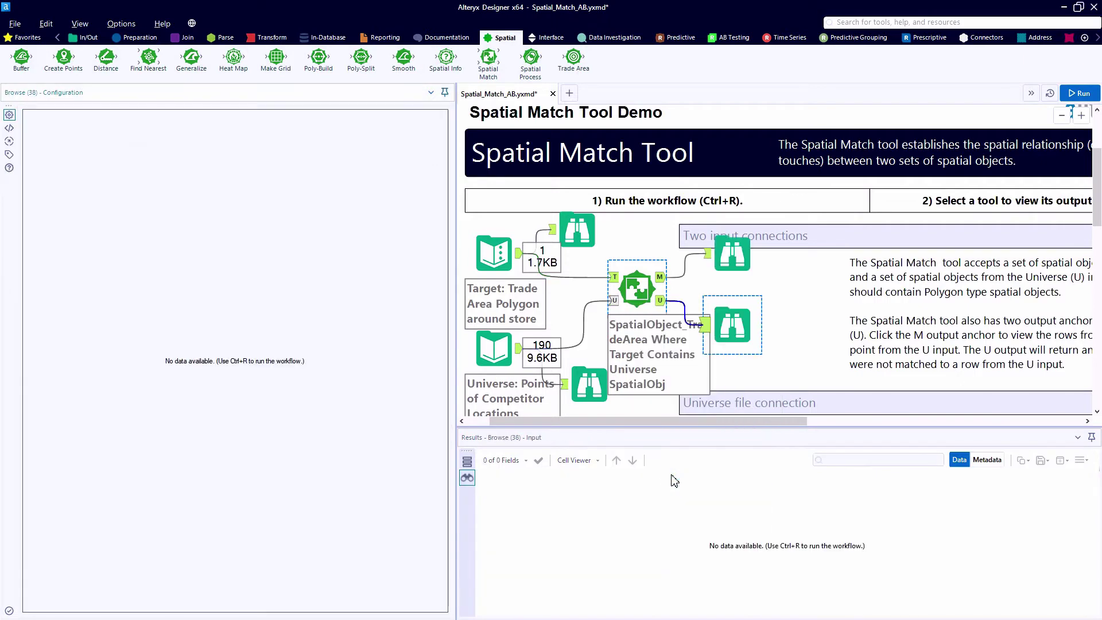
pyautogui.hotkey('ctrl', 'r')
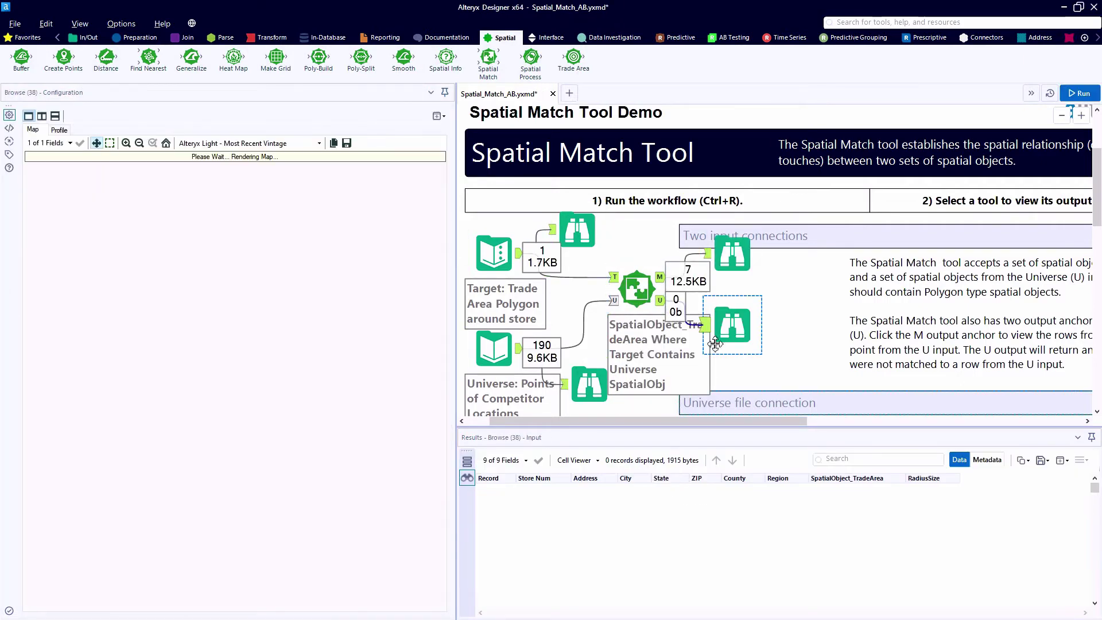
pyautogui.click(661, 278)
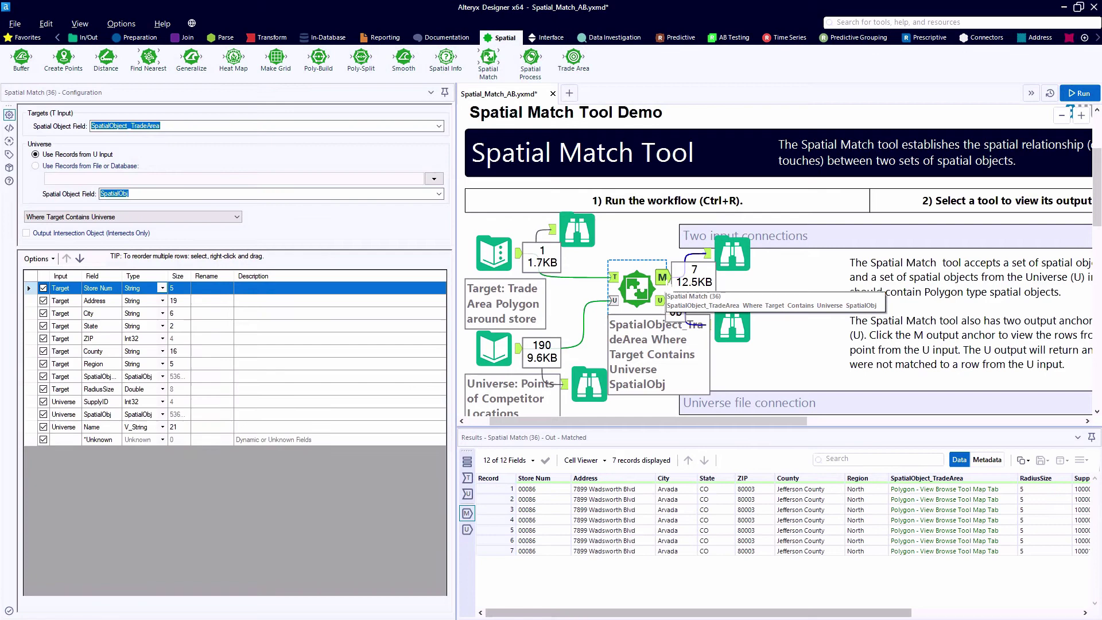
pyautogui.click(746, 259)
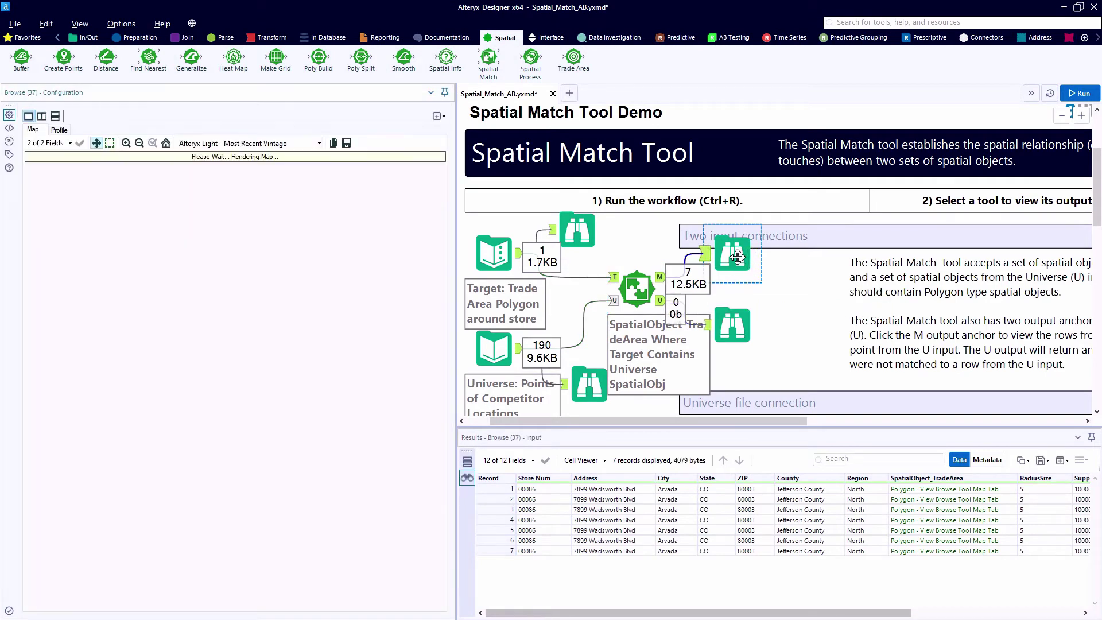
pyautogui.moveTo(750, 258); pyautogui.dragTo(804, 276)
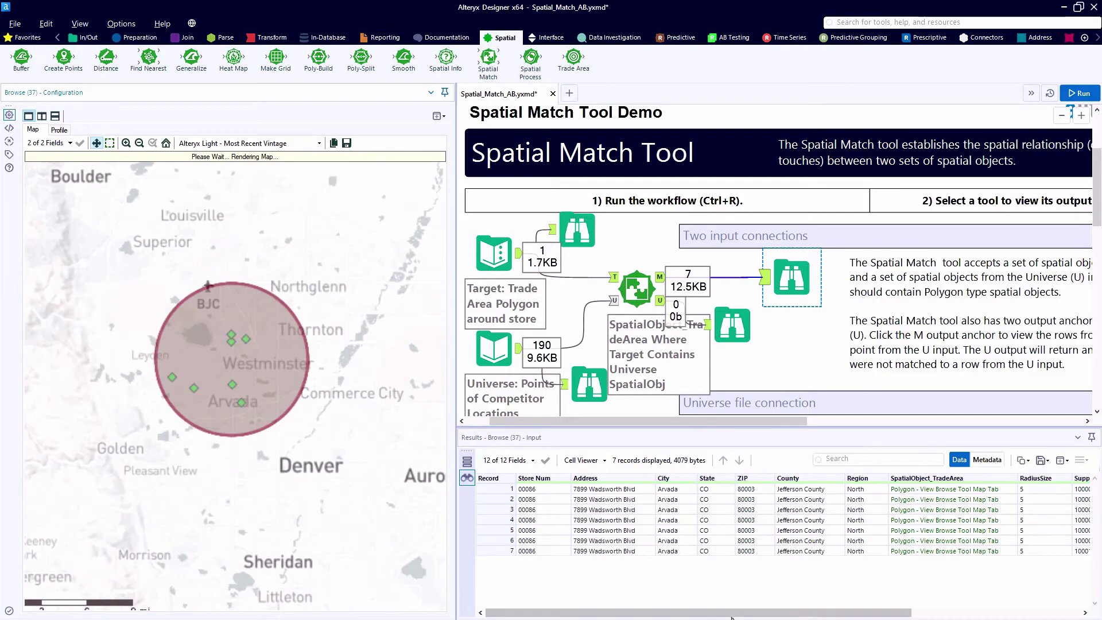
# Step: Highlight the 7 matched competitors on the map, including Performance Bikes, Mt Washington and REI
pyautogui.hscroll(5, 1046, 537)
pyautogui.click(1050, 552)
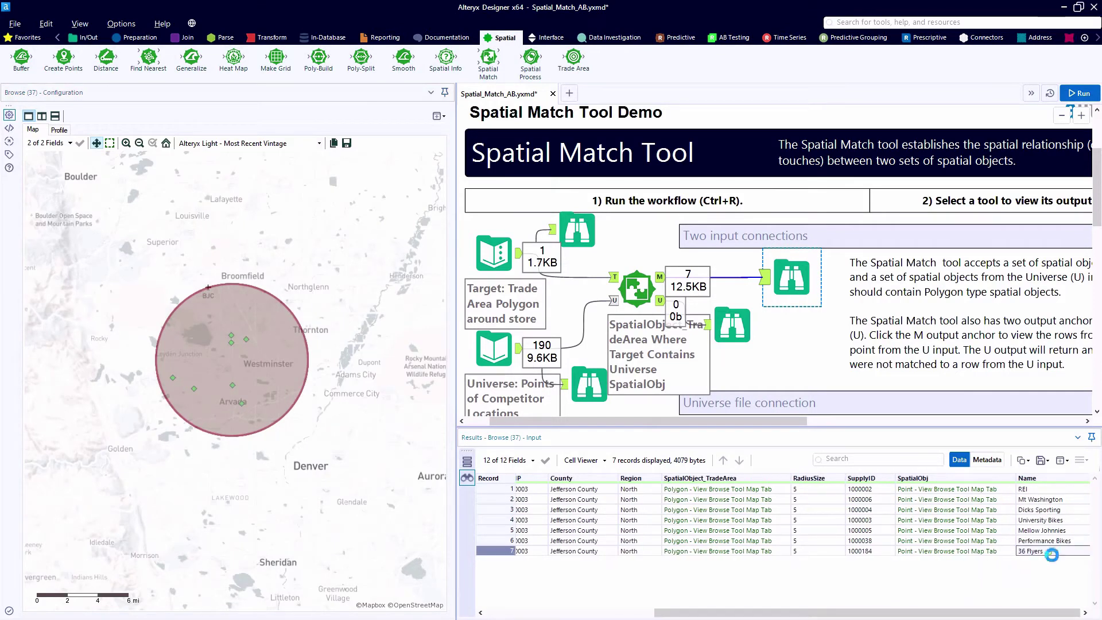
pyautogui.click(1045, 541)
pyautogui.click(1042, 530)
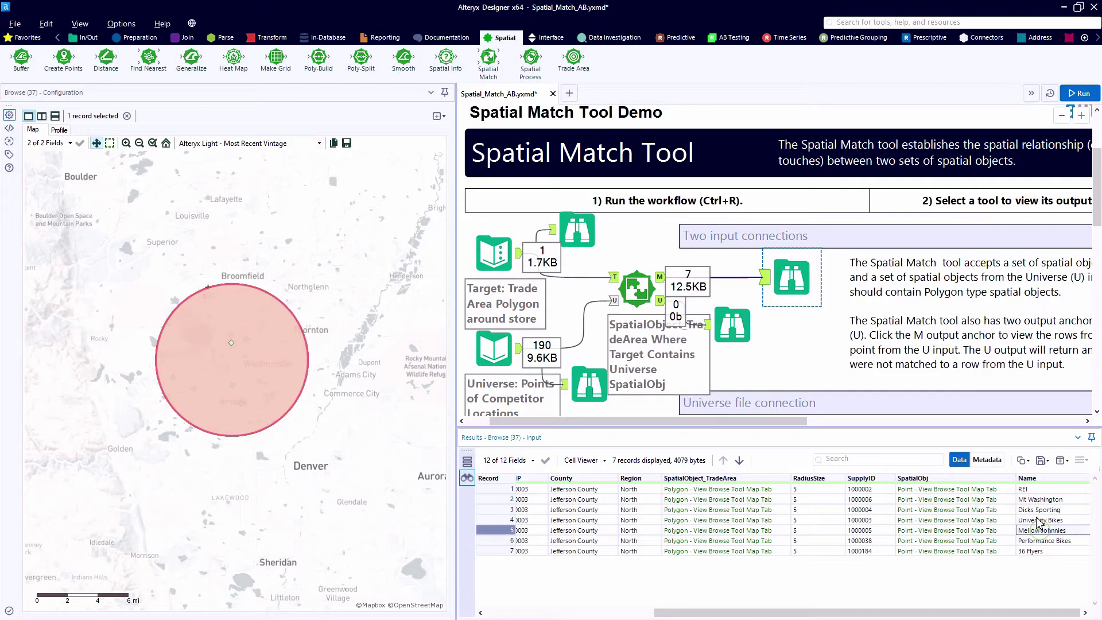
pyautogui.click(1039, 520)
pyautogui.click(1036, 500)
pyautogui.click(1027, 491)
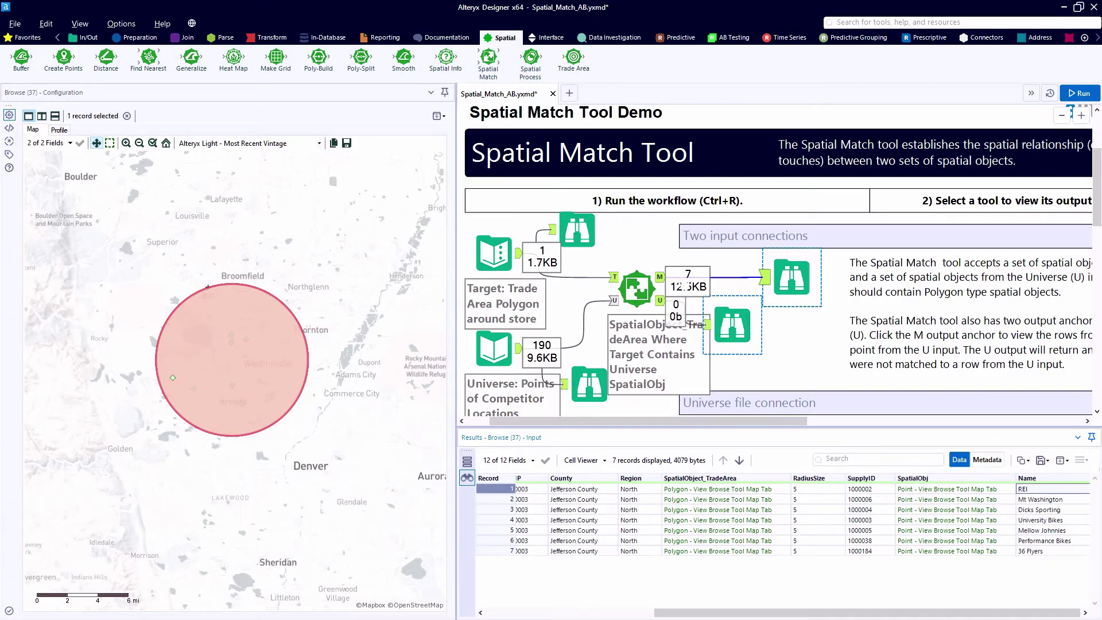
# Step: Move the Trade Area Polygon input right, add a Spatial Match after it, and delete the extra Browse
pyautogui.scroll(-1, 669, 253)
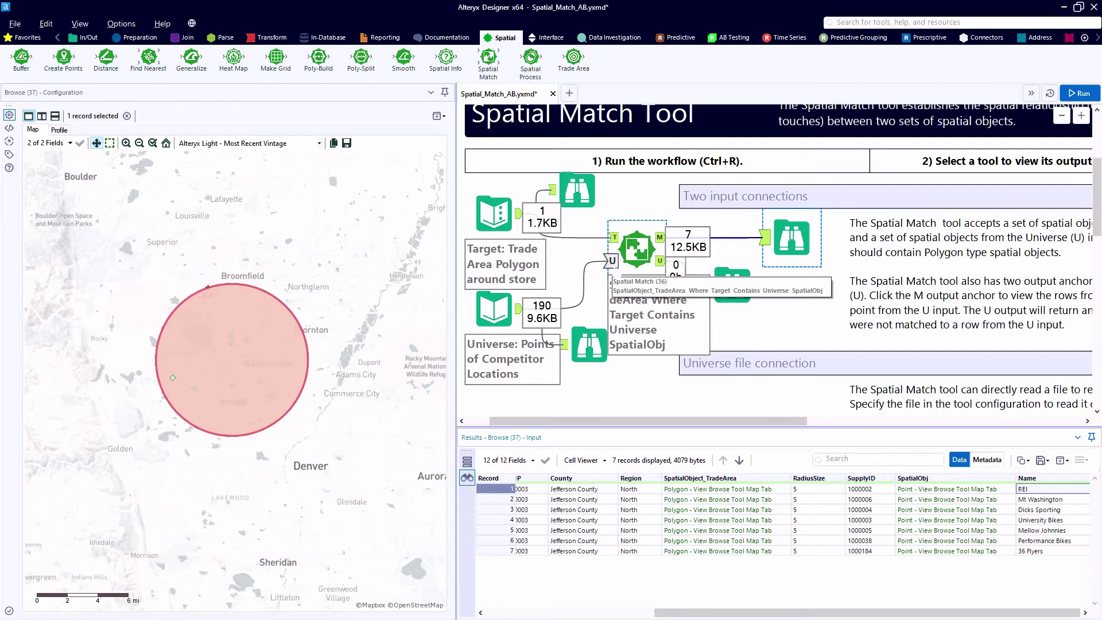
pyautogui.moveTo(499, 216); pyautogui.dragTo(511, 382)
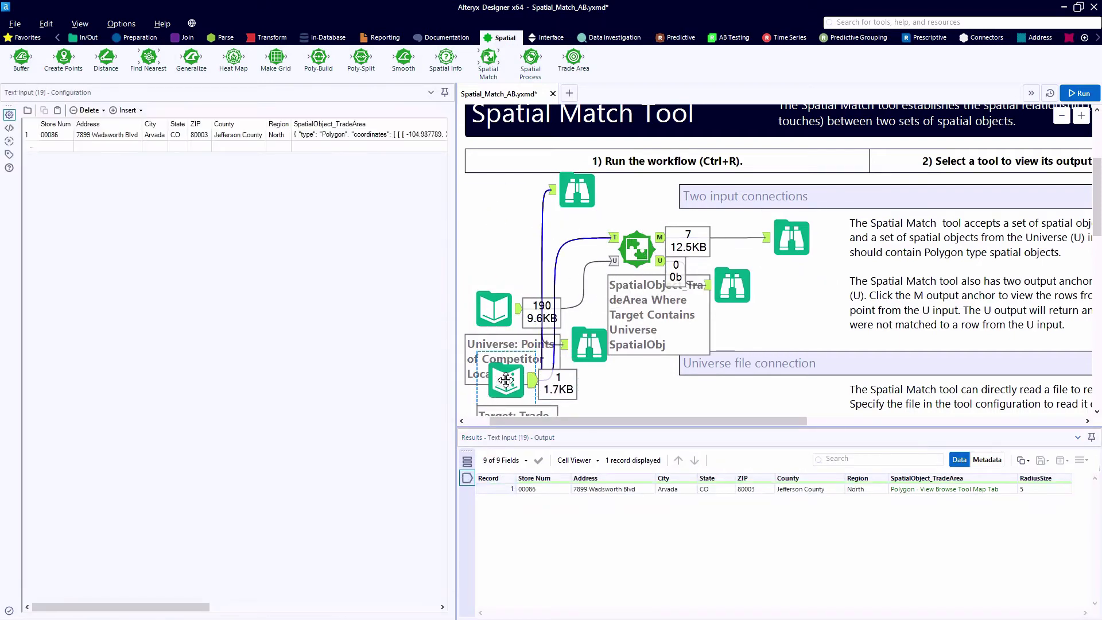
pyautogui.scroll(-4, 514, 275)
pyautogui.moveTo(514, 223); pyautogui.dragTo(631, 235)
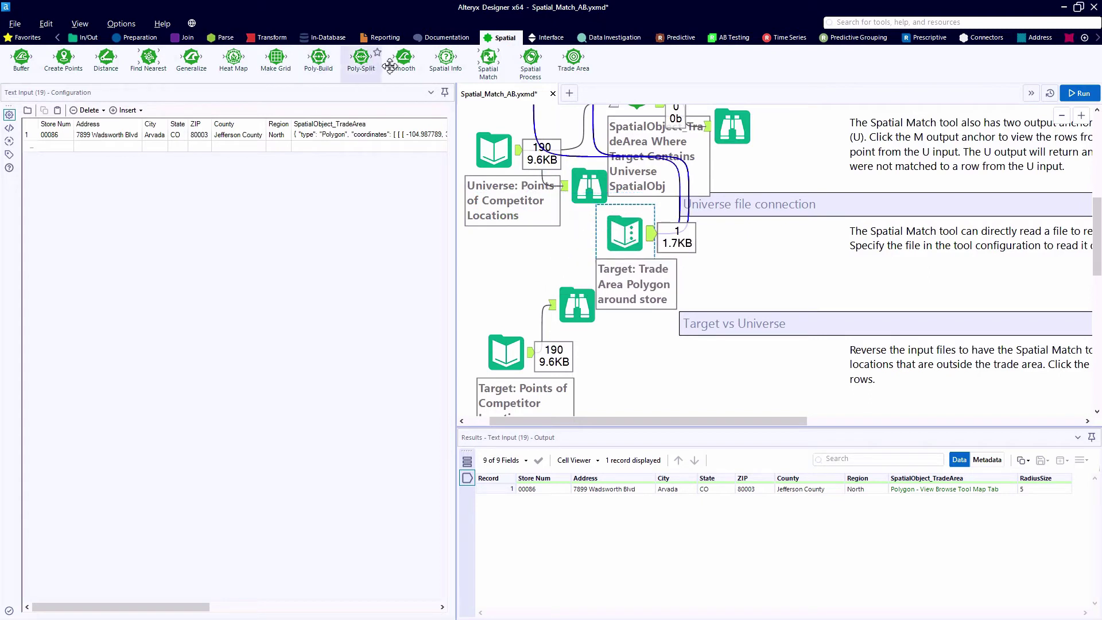
pyautogui.moveTo(488, 59); pyautogui.dragTo(752, 245)
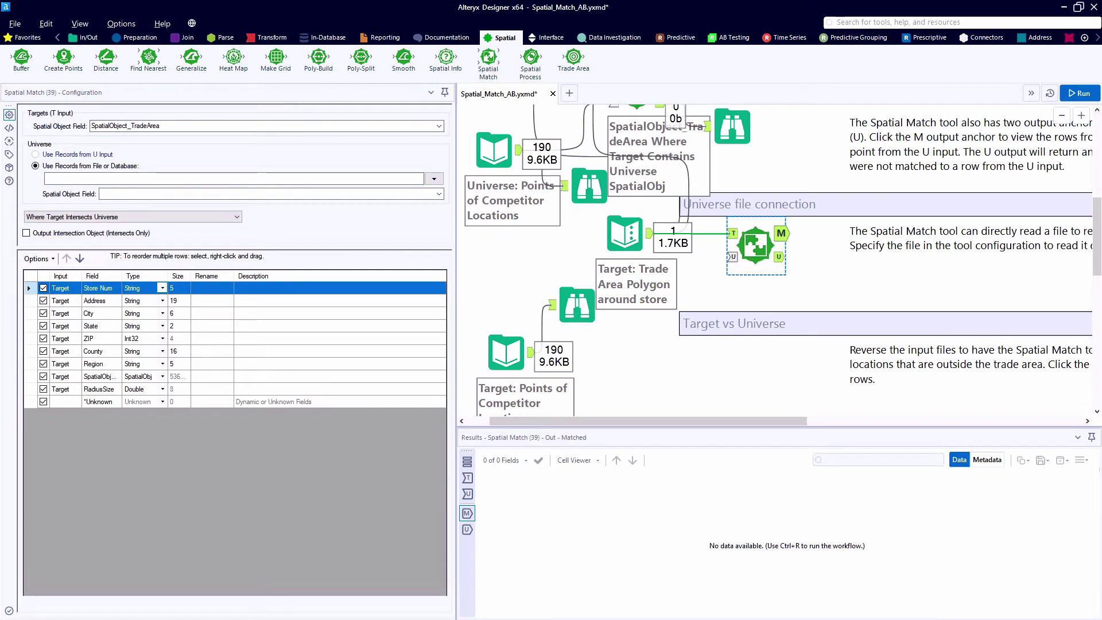
pyautogui.click(581, 185)
pyautogui.press('Delete')
# Step: Use the competitor file path CompetitorLoc.yxdb as the new Spatial Match's Universe file and run
pyautogui.click(491, 156)
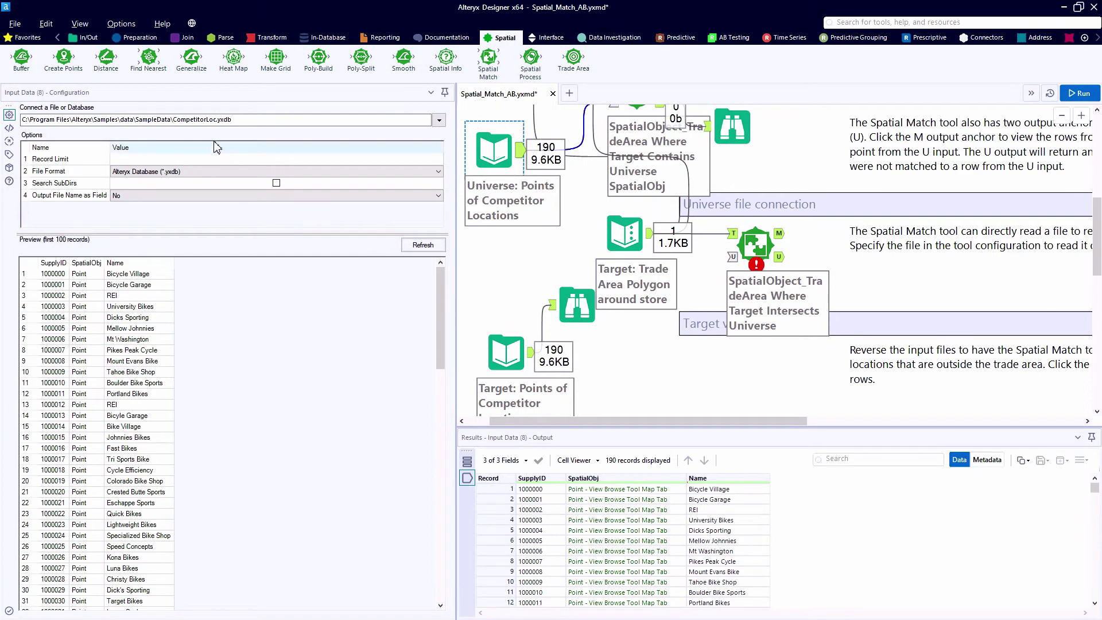
pyautogui.click(247, 119)
pyautogui.hotkey('ctrl', 'a')
pyautogui.hotkey('ctrl', 'c')
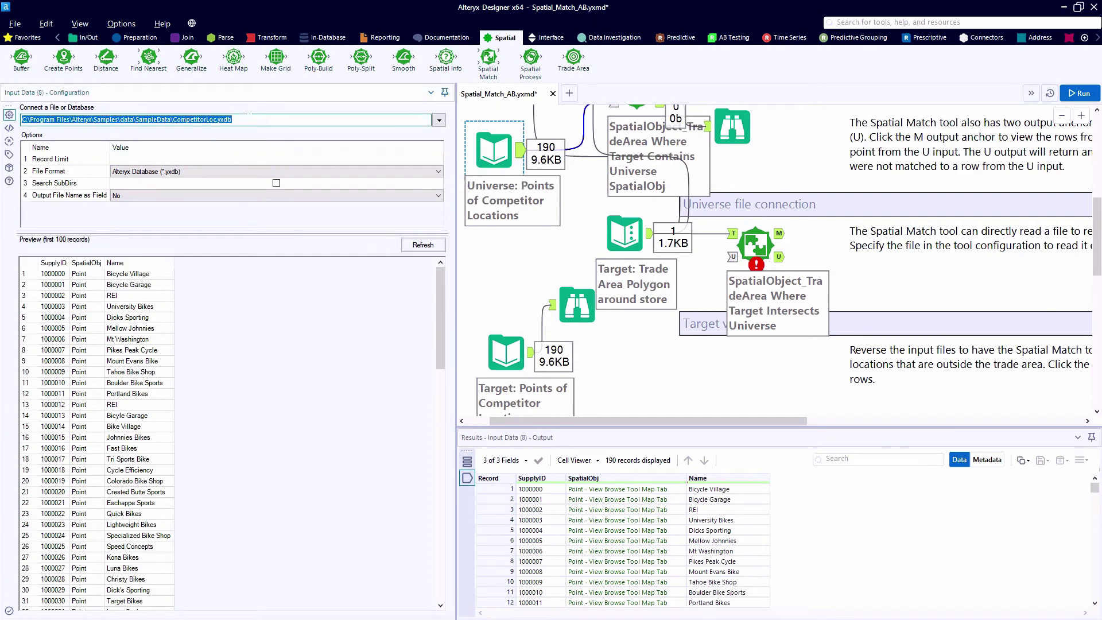
pyautogui.click(755, 243)
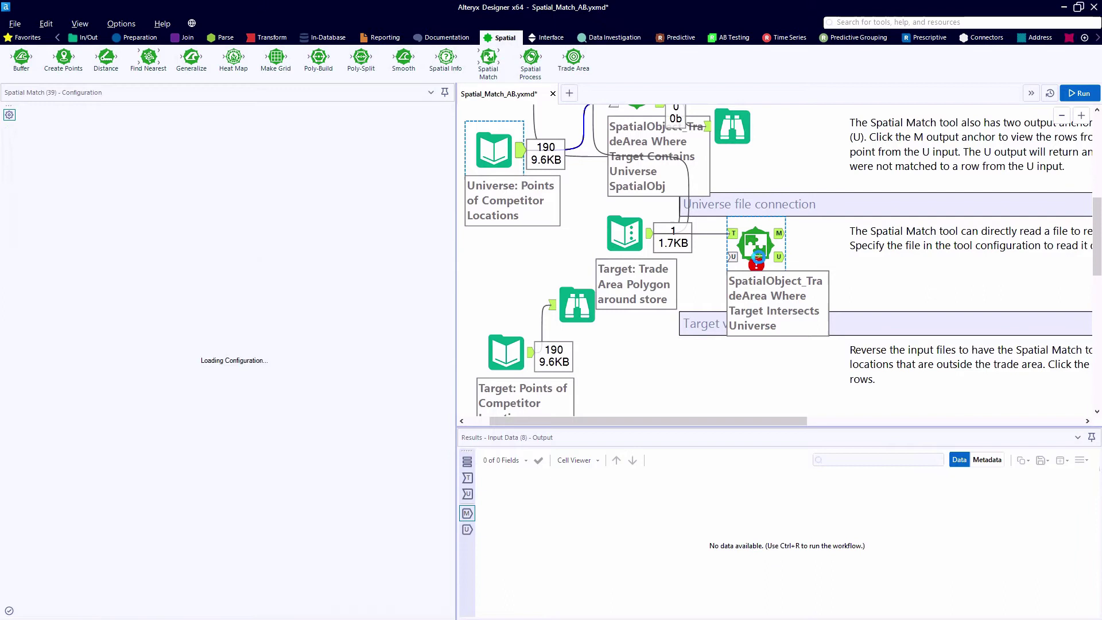
pyautogui.click(64, 178)
pyautogui.hotkey('ctrl', 'v')
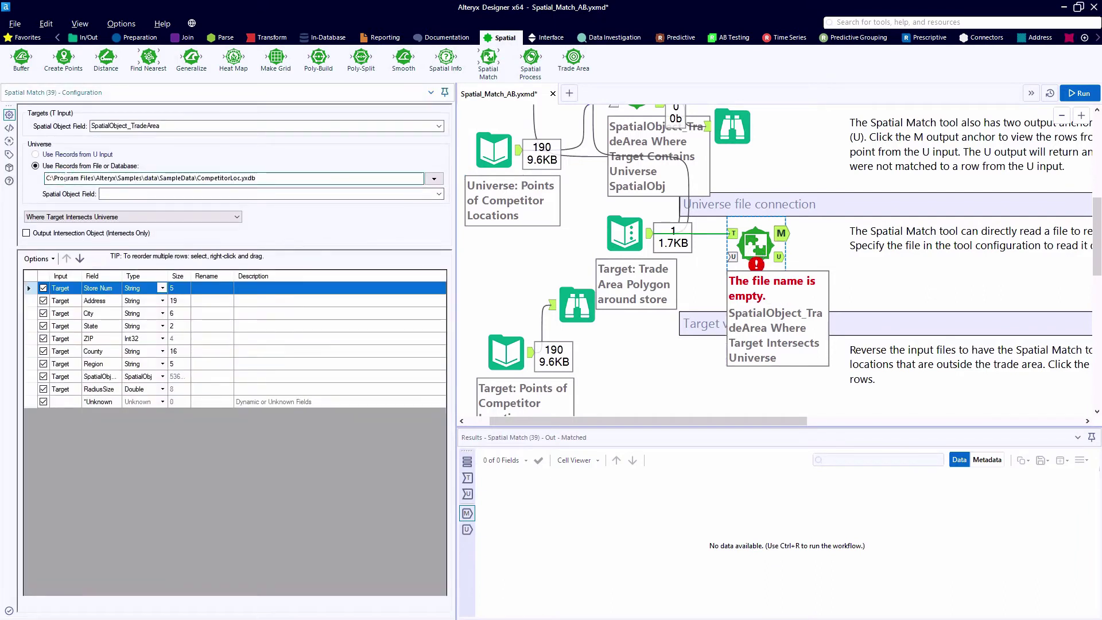
pyautogui.press('Return')
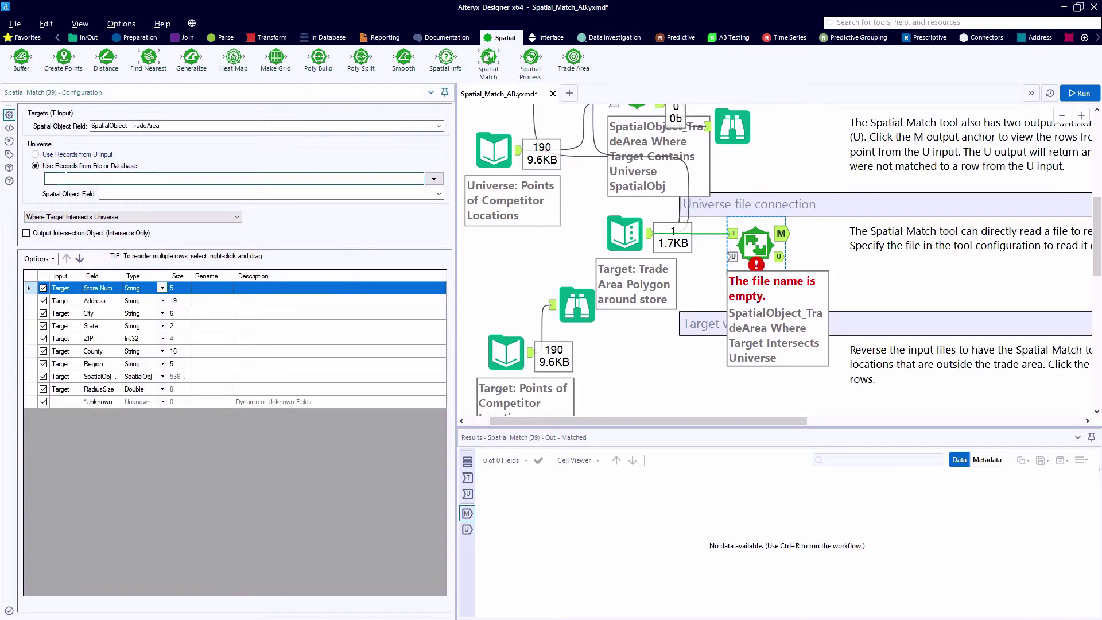
pyautogui.hotkey('ctrl', 'r')
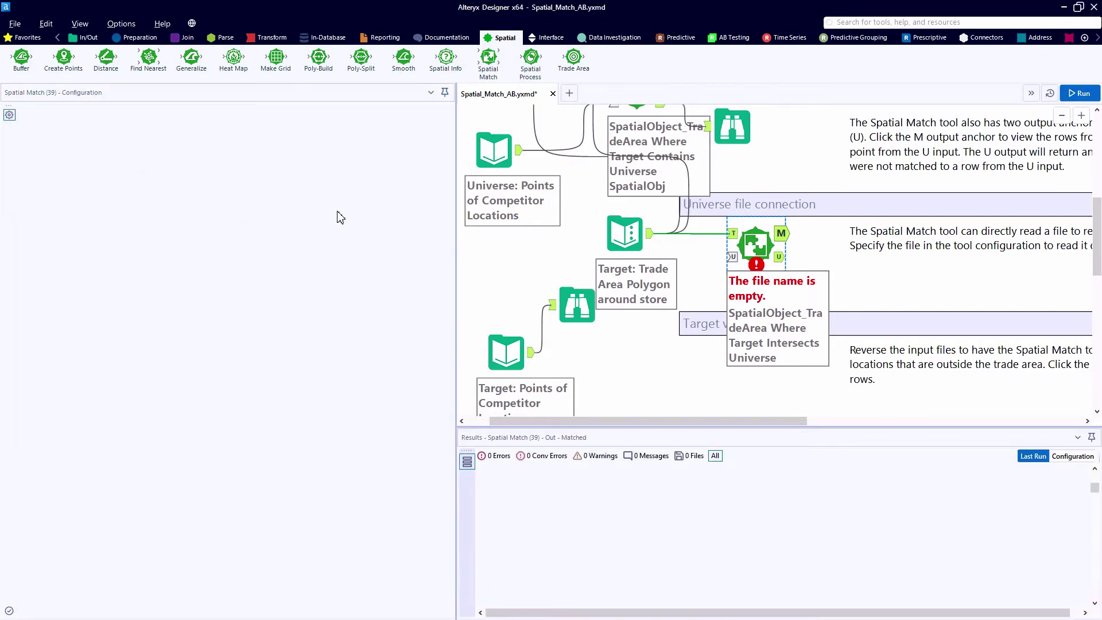
# Step: Set the universe spatial field to SpatialObj and the relation to Where Target Contains Universe
pyautogui.click(731, 236)
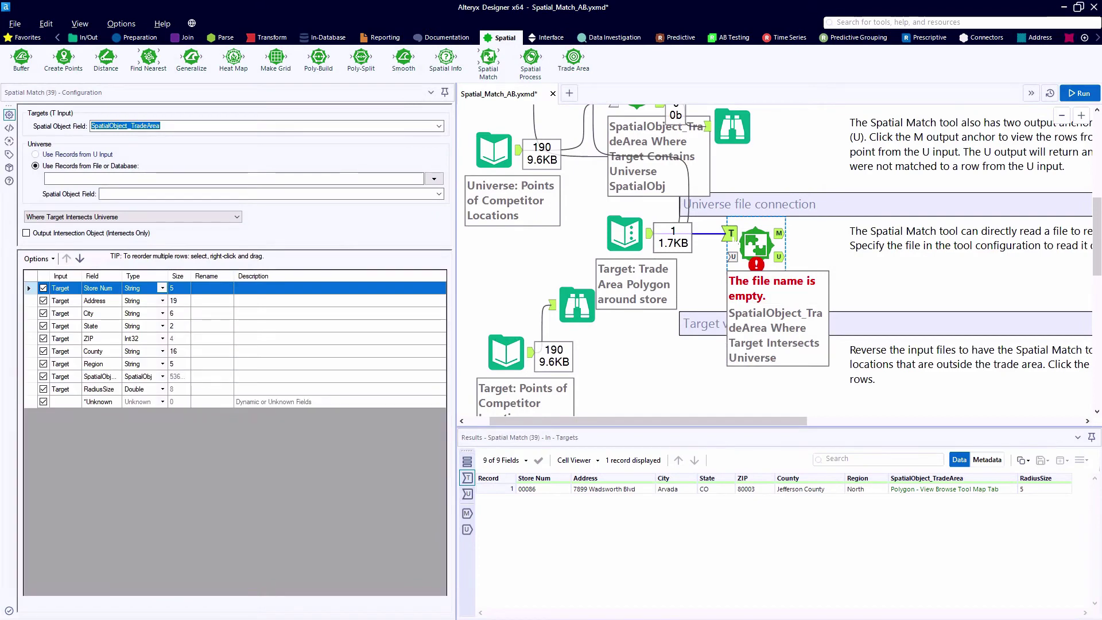
pyautogui.hotkey('ctrl', 'v')
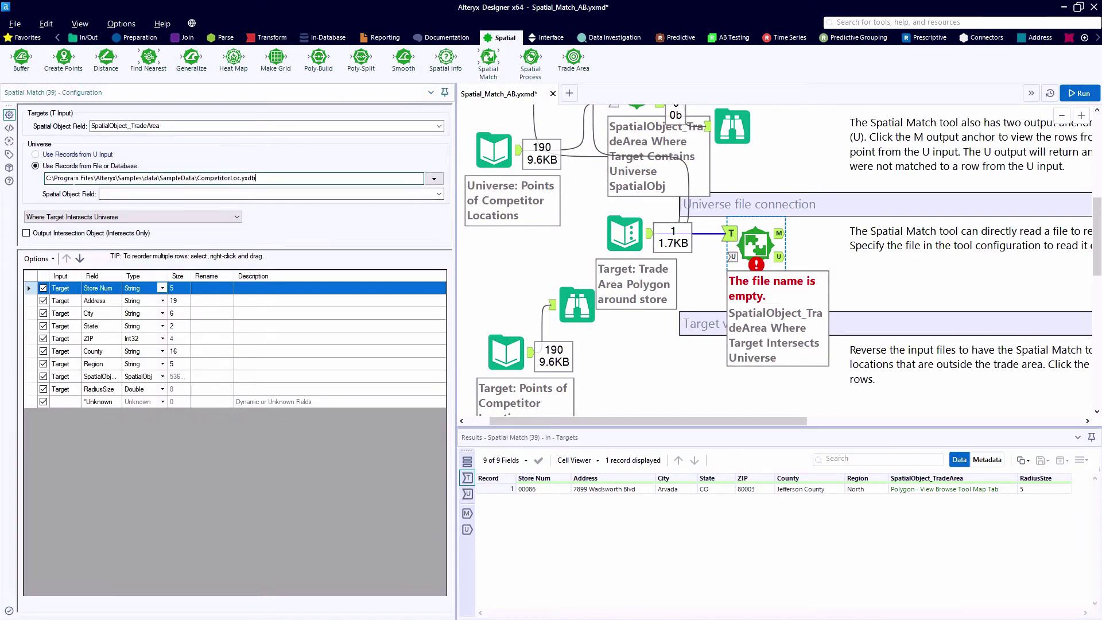
pyautogui.click(438, 194)
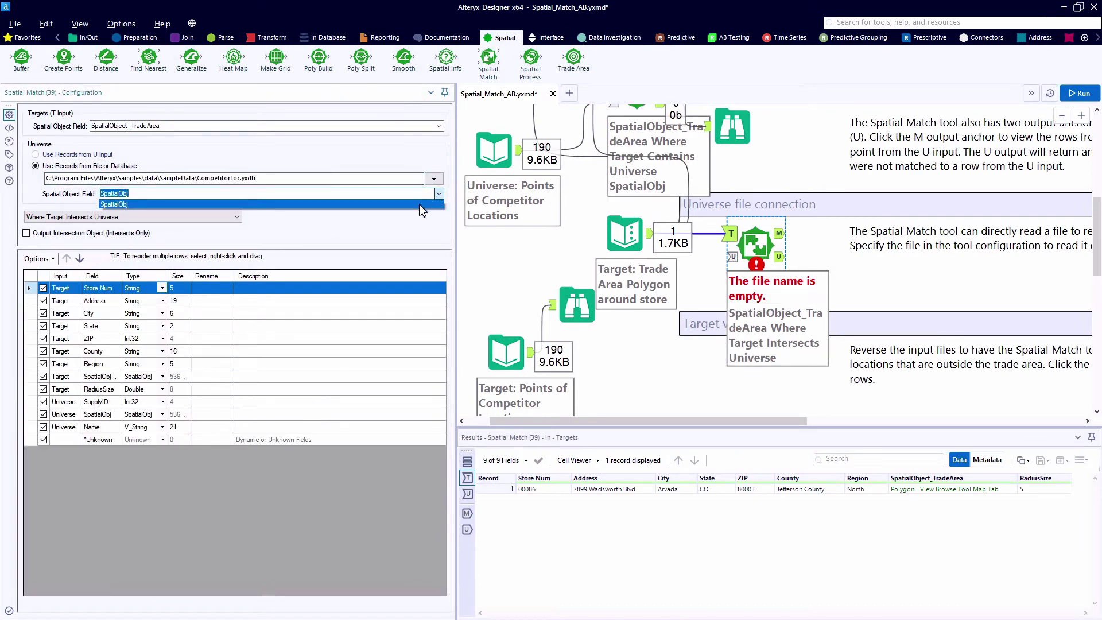
pyautogui.click(425, 204)
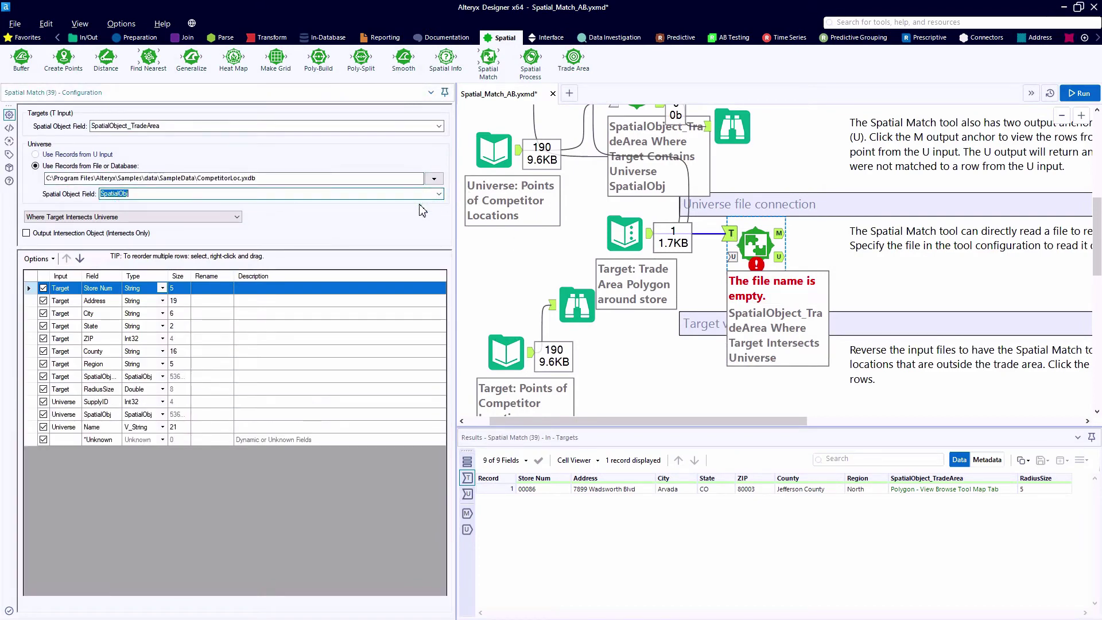
pyautogui.click(198, 217)
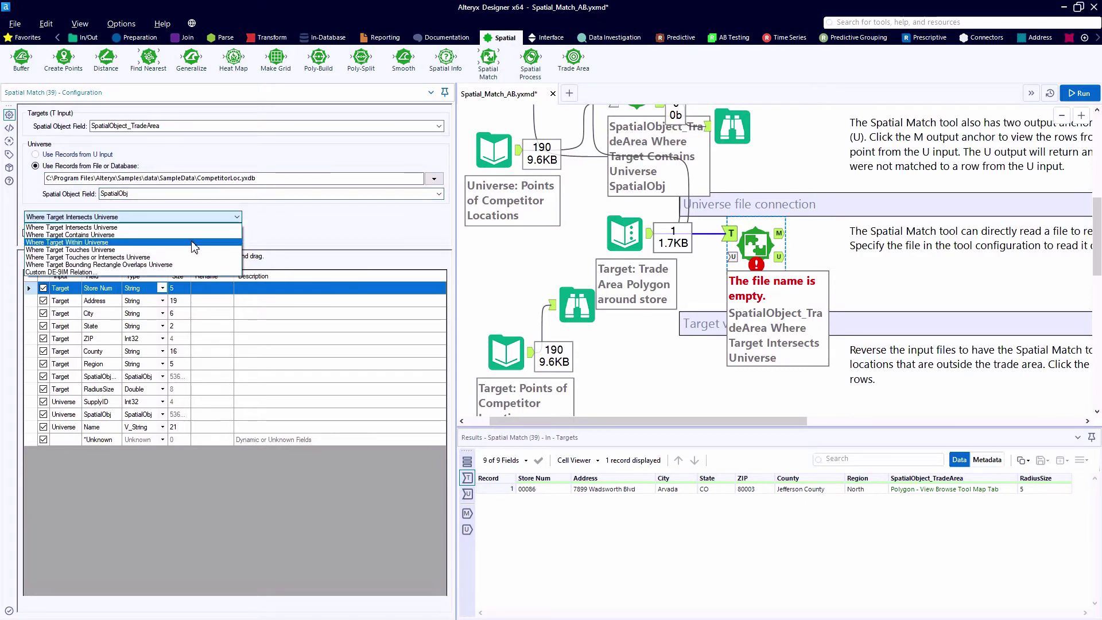
pyautogui.click(192, 235)
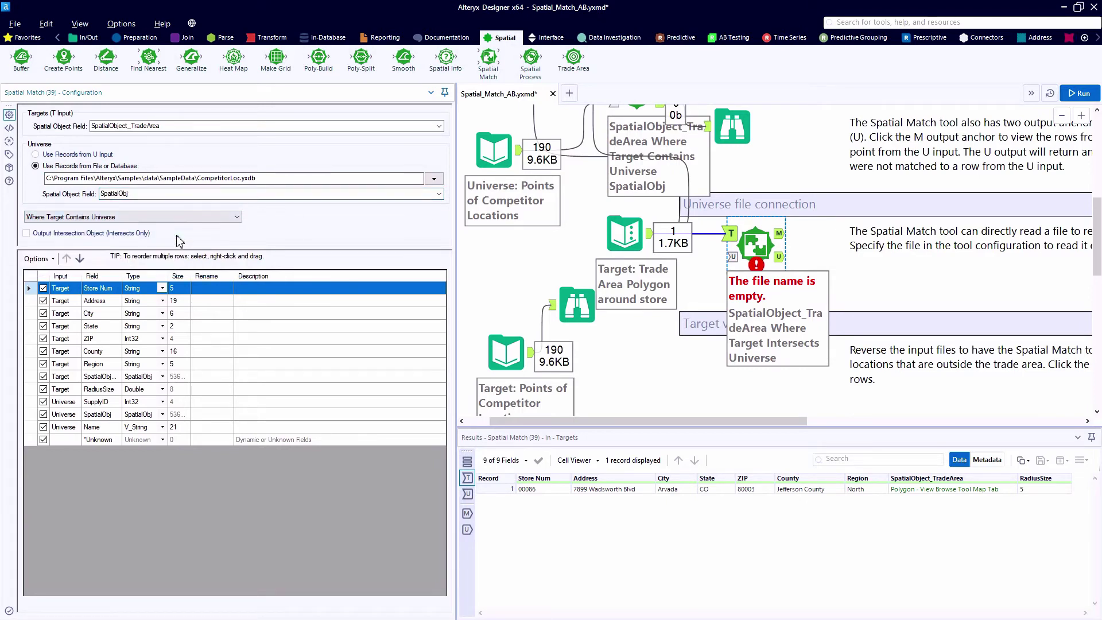
pyautogui.click(15, 24)
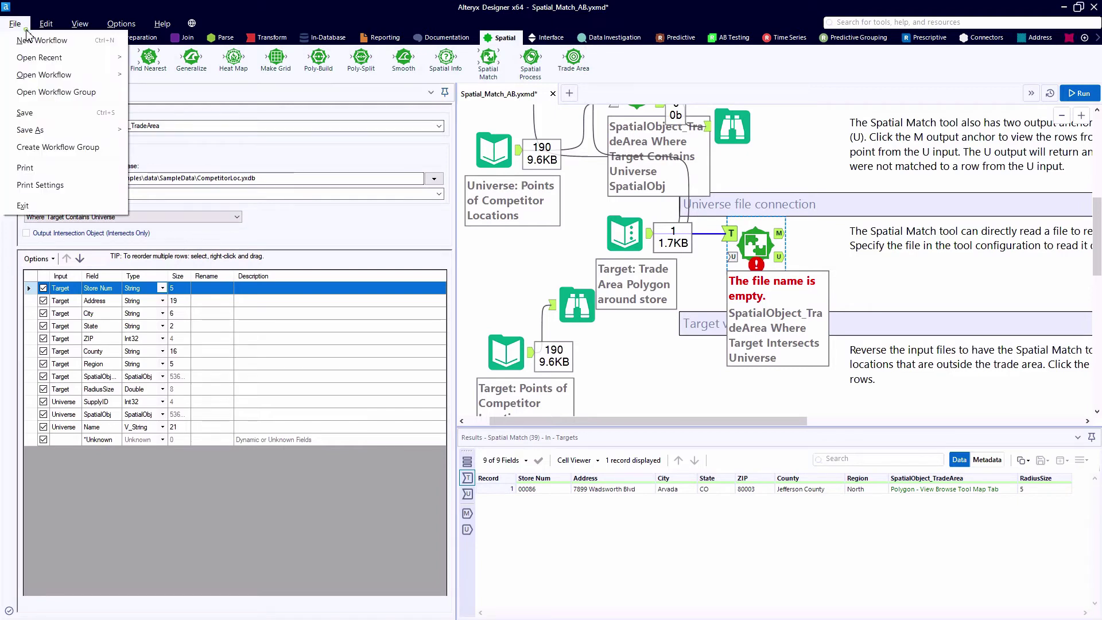
pyautogui.click(25, 37)
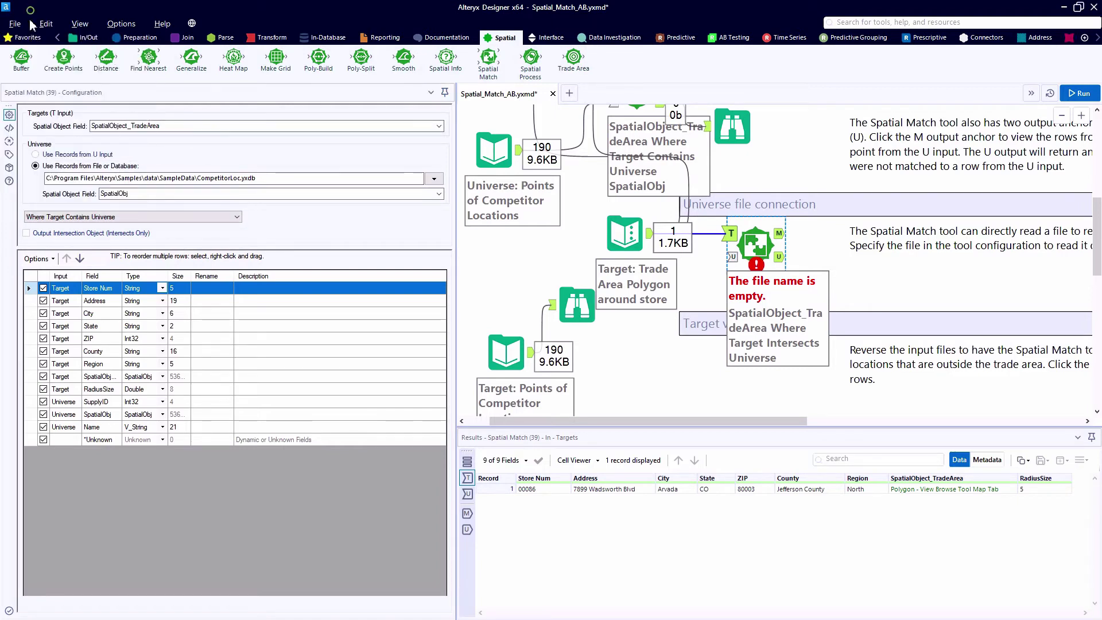
# Step: Attach a Browse from Favorites to the matched output and run the workflow
pyautogui.click(26, 38)
pyautogui.moveTo(22, 57); pyautogui.dragTo(862, 234)
pyautogui.hotkey('ctrl', 'r')
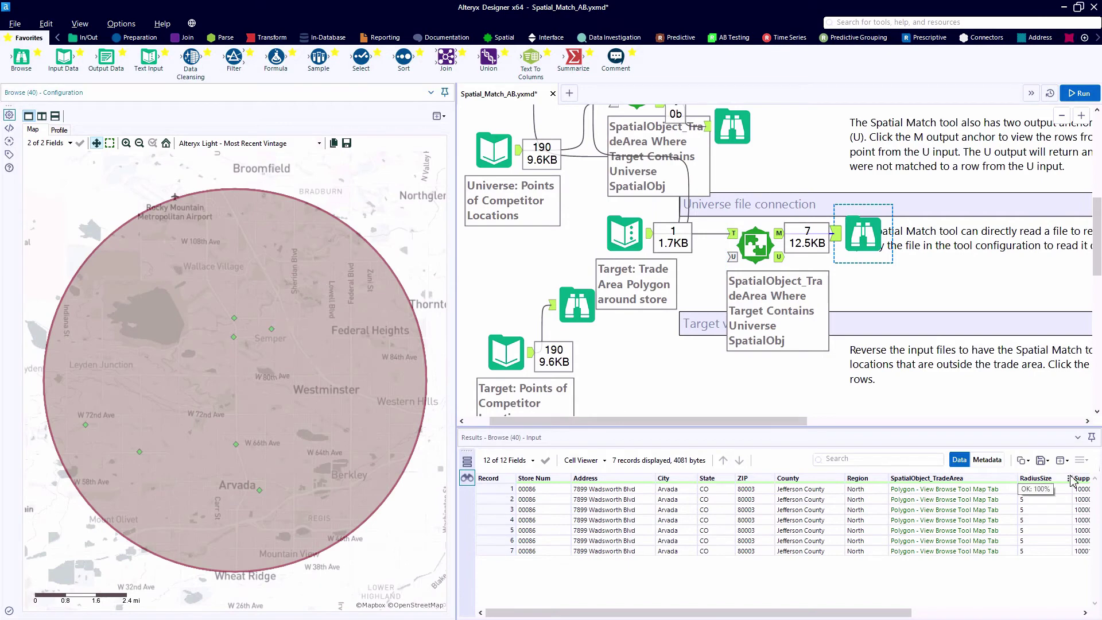
# Step: Locate matched competitors such as 36 Flyers and Performance Bikes on the map, then select the second example's tools
pyautogui.click(983, 613)
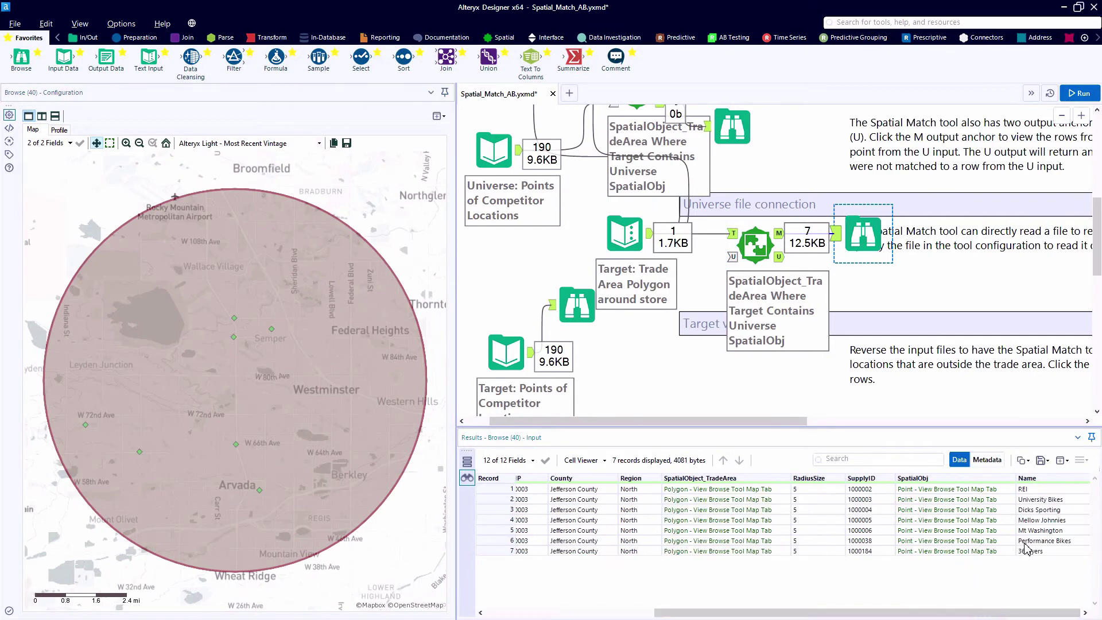
pyautogui.click(1039, 492)
pyautogui.click(1054, 551)
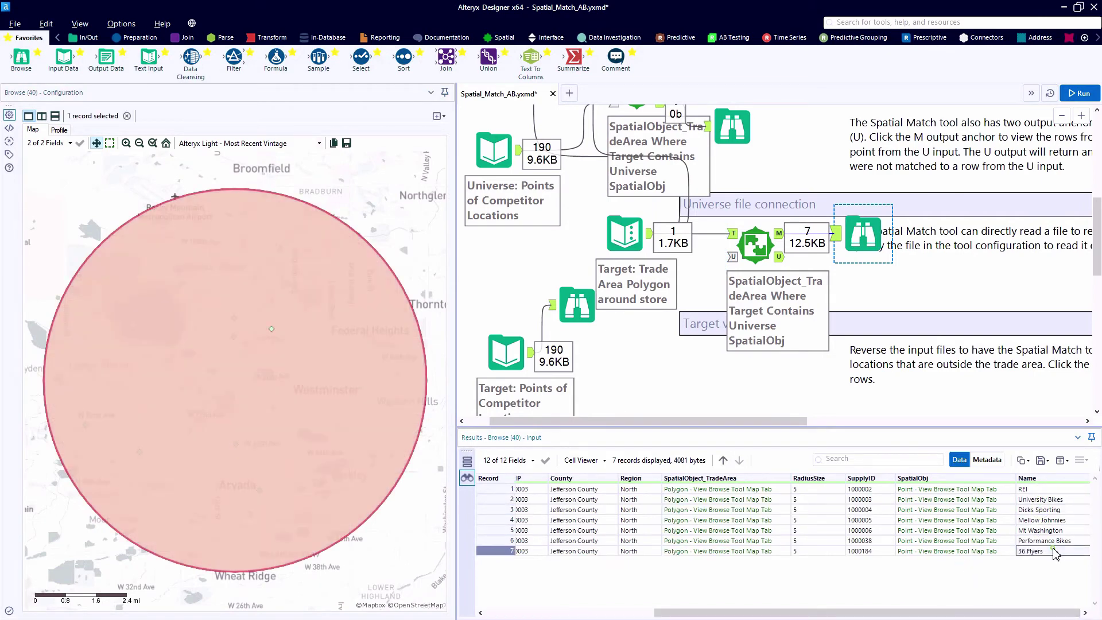
pyautogui.press('Up')
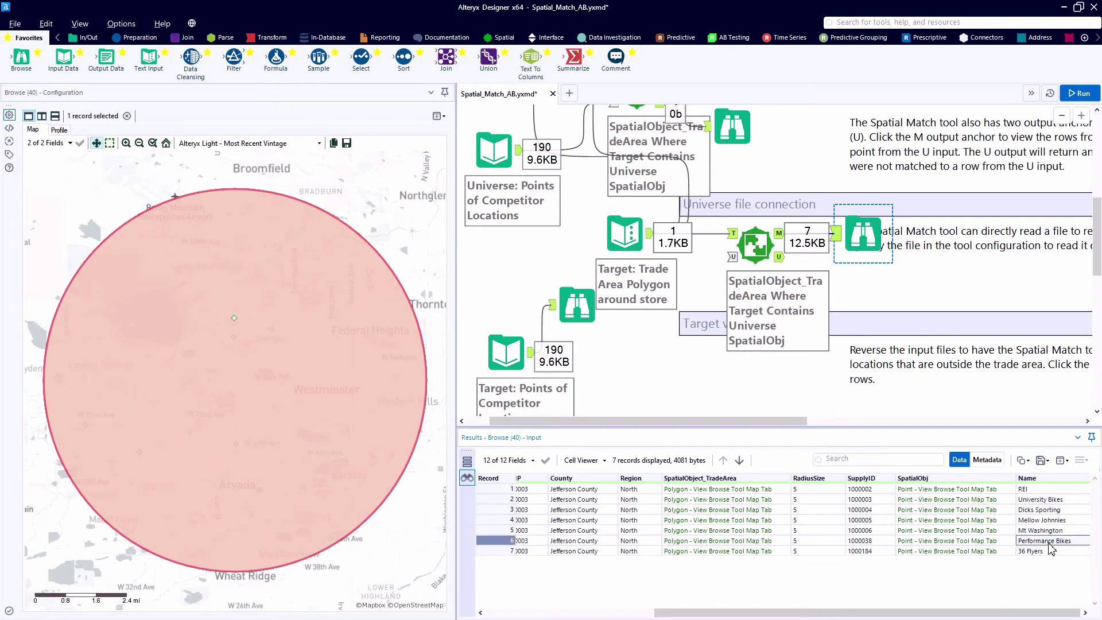
pyautogui.scroll(-2, 659, 297)
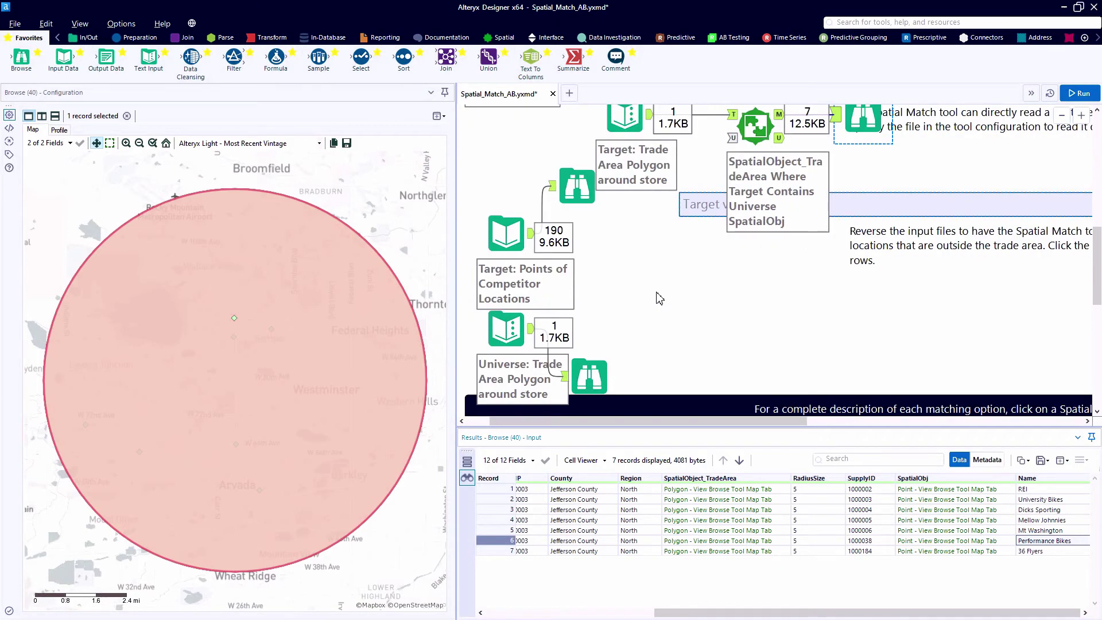
pyautogui.moveTo(865, 181); pyautogui.dragTo(635, 39)
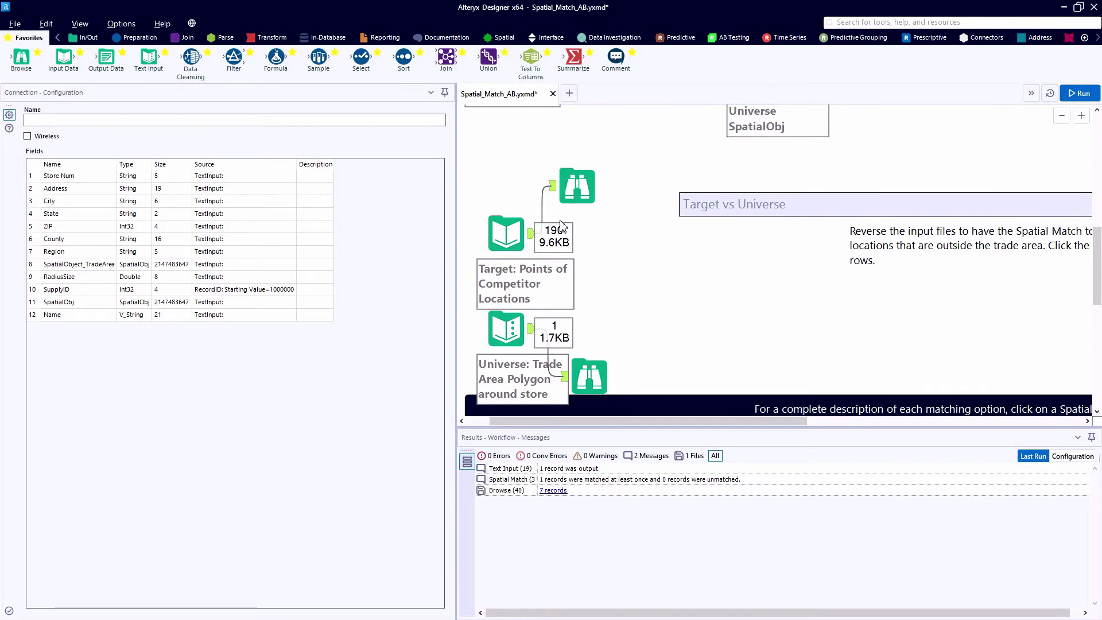
# Step: Preview the 190 competitor points and the single Arvada store trade-area circle
pyautogui.click(576, 204)
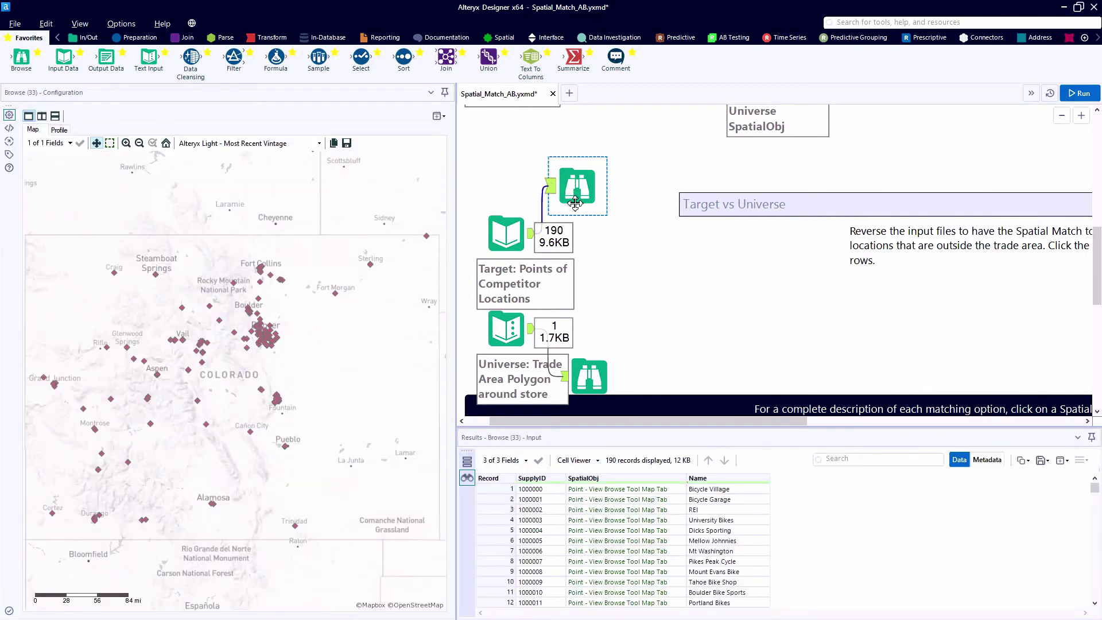
pyautogui.scroll(-1, 586, 244)
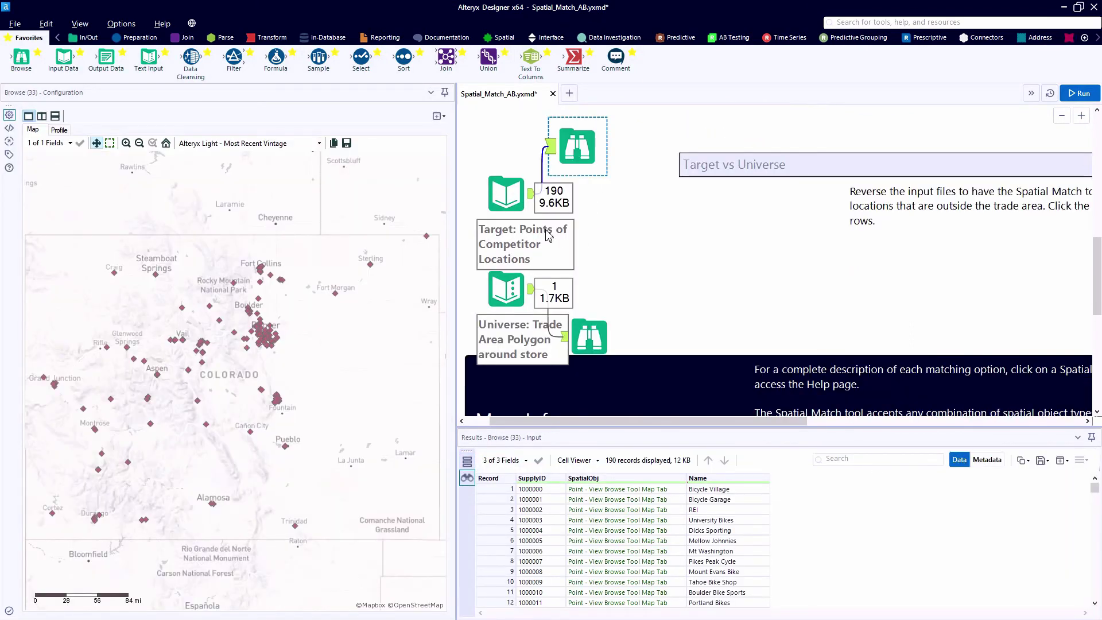
pyautogui.scroll(1, 549, 235)
pyautogui.click(599, 359)
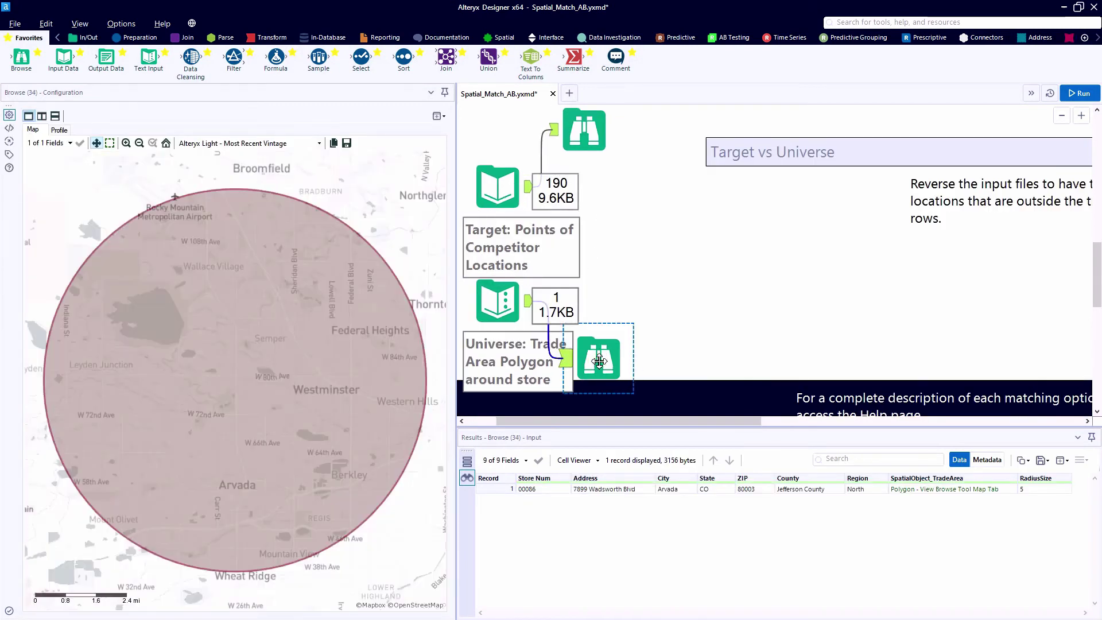
pyautogui.click(499, 37)
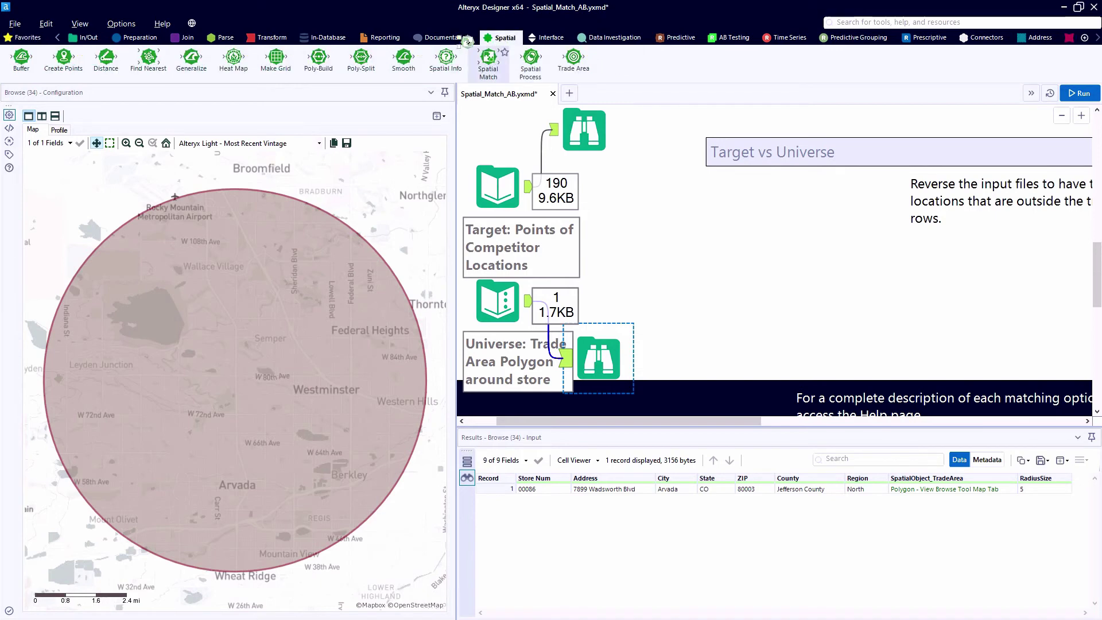
# Step: Add a Spatial Match using SpatialObj and SpatialObject_TradeArea fields, matching Where Target Within Universe
pyautogui.moveTo(495, 50); pyautogui.dragTo(698, 251)
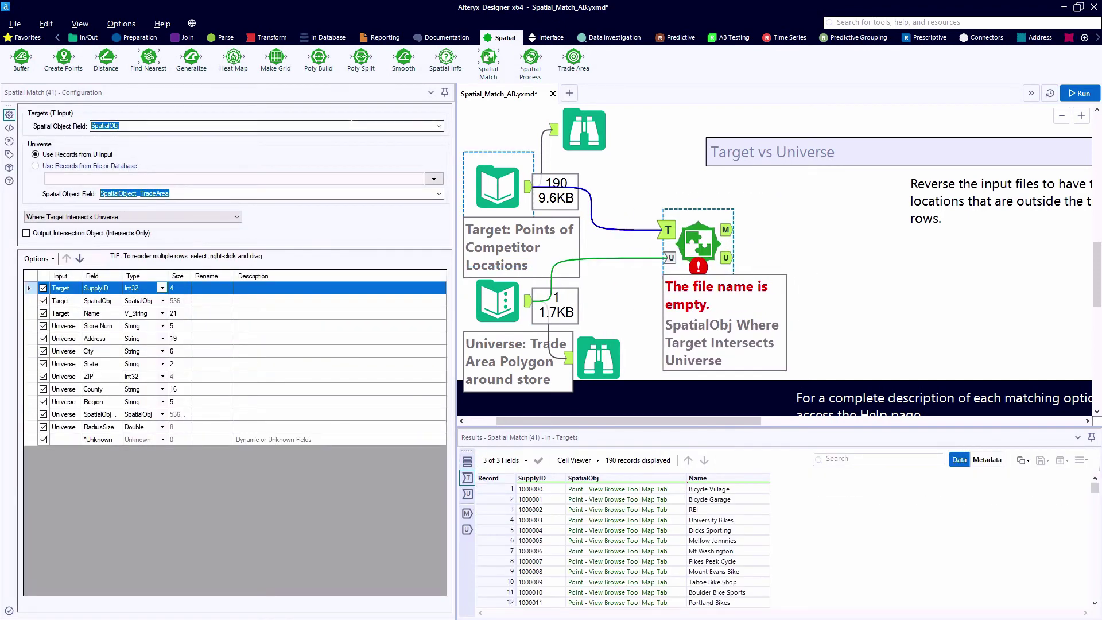
pyautogui.click(439, 126)
pyautogui.click(443, 136)
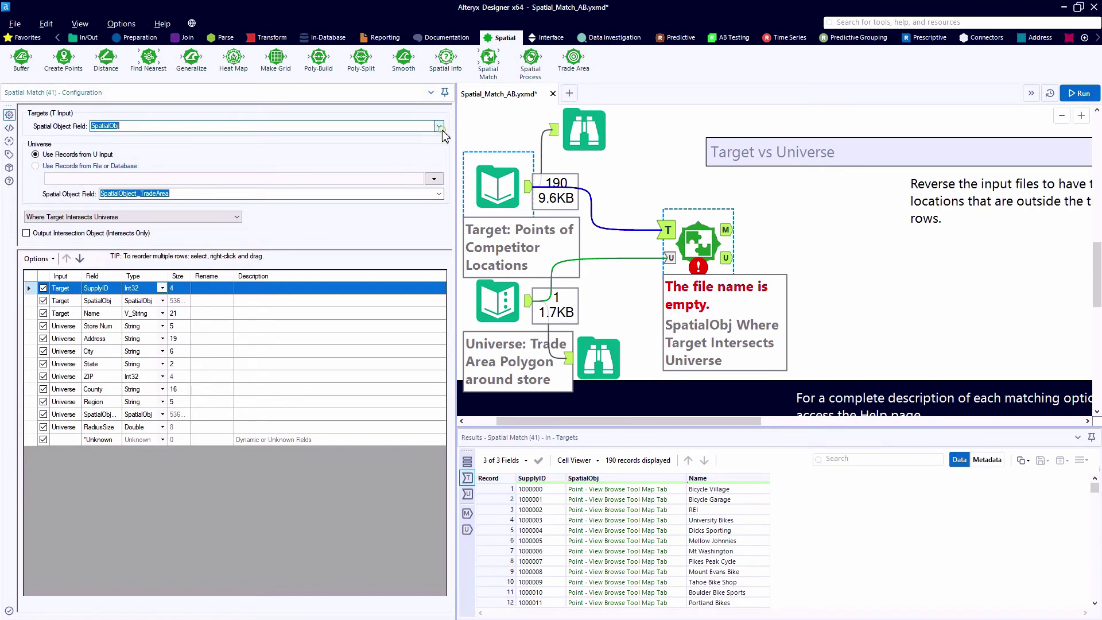
pyautogui.click(468, 495)
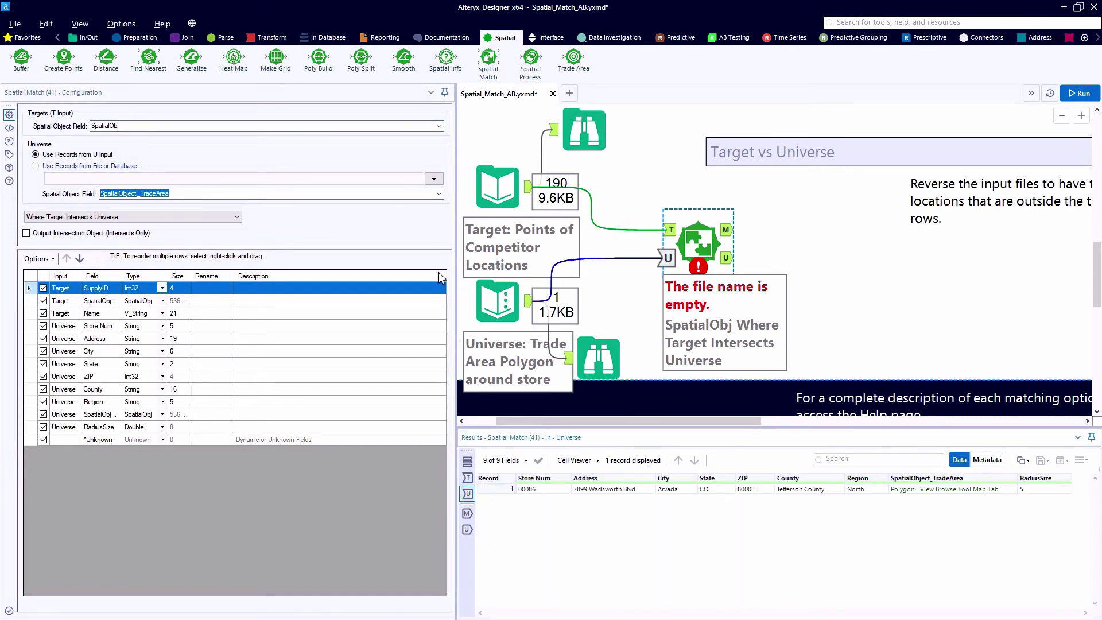
pyautogui.click(439, 194)
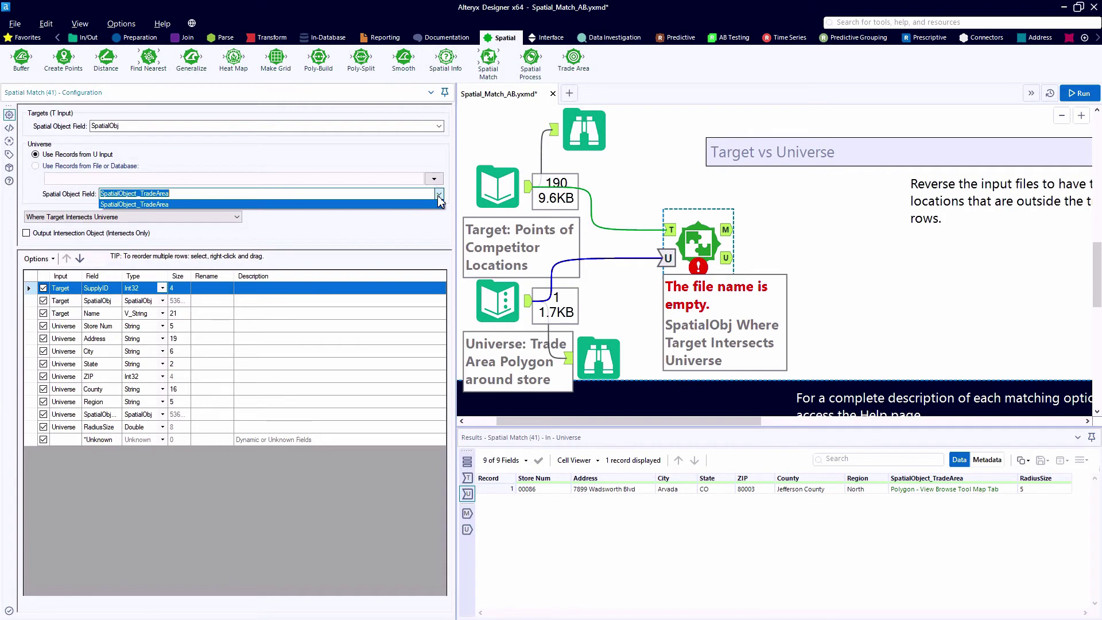
pyautogui.click(439, 196)
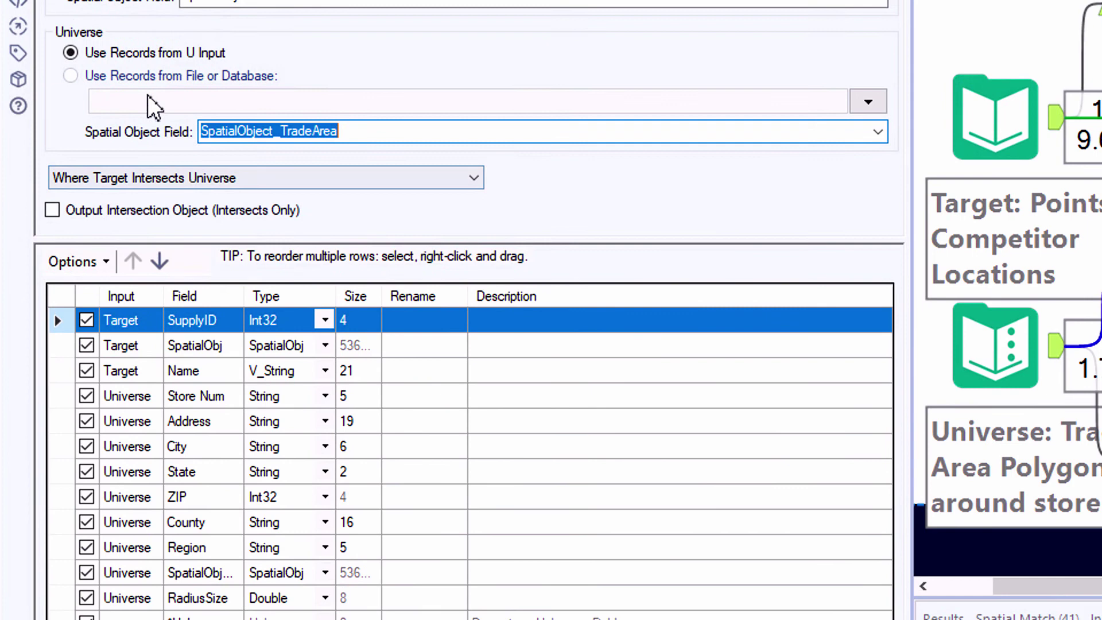
pyautogui.click(147, 177)
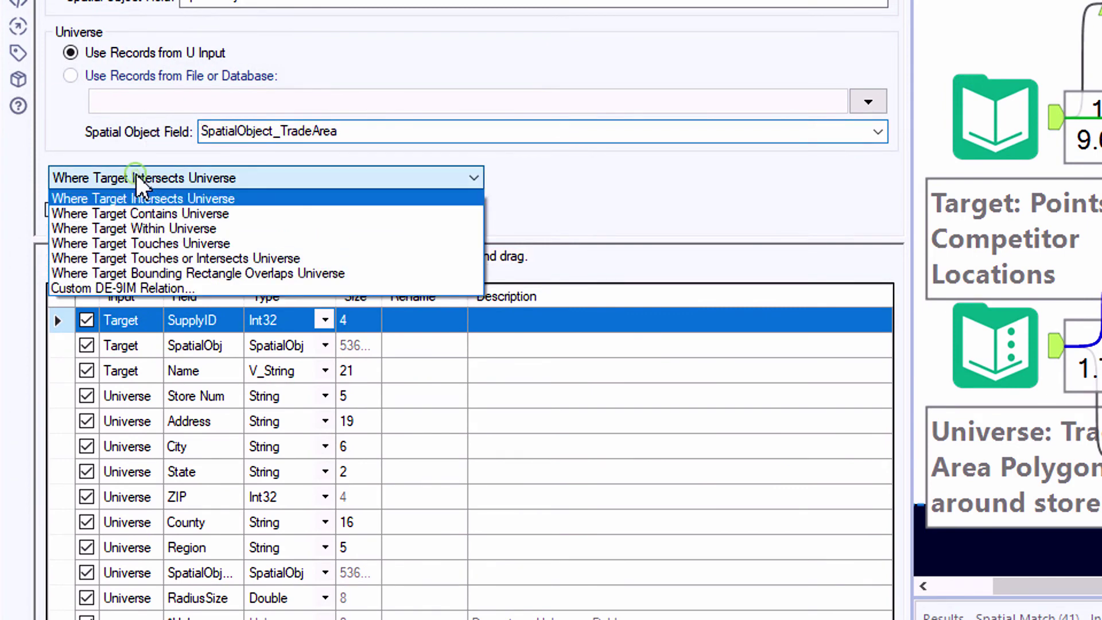
pyautogui.click(191, 230)
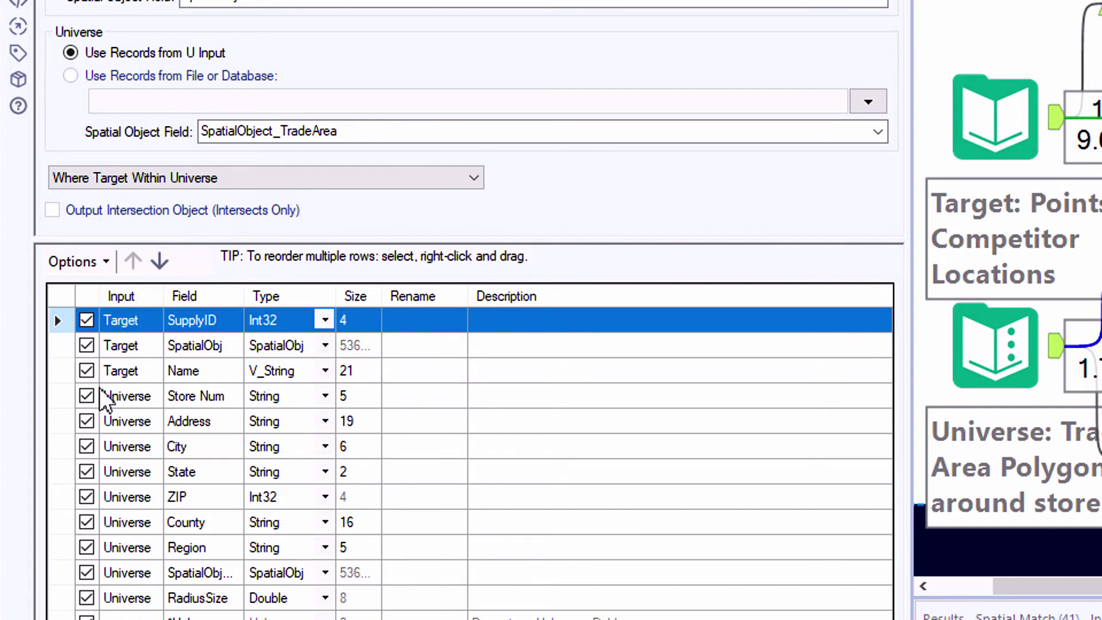
# Step: Drop the Address, City, State, ZIP, County and Region fields from the output
pyautogui.click(86, 421)
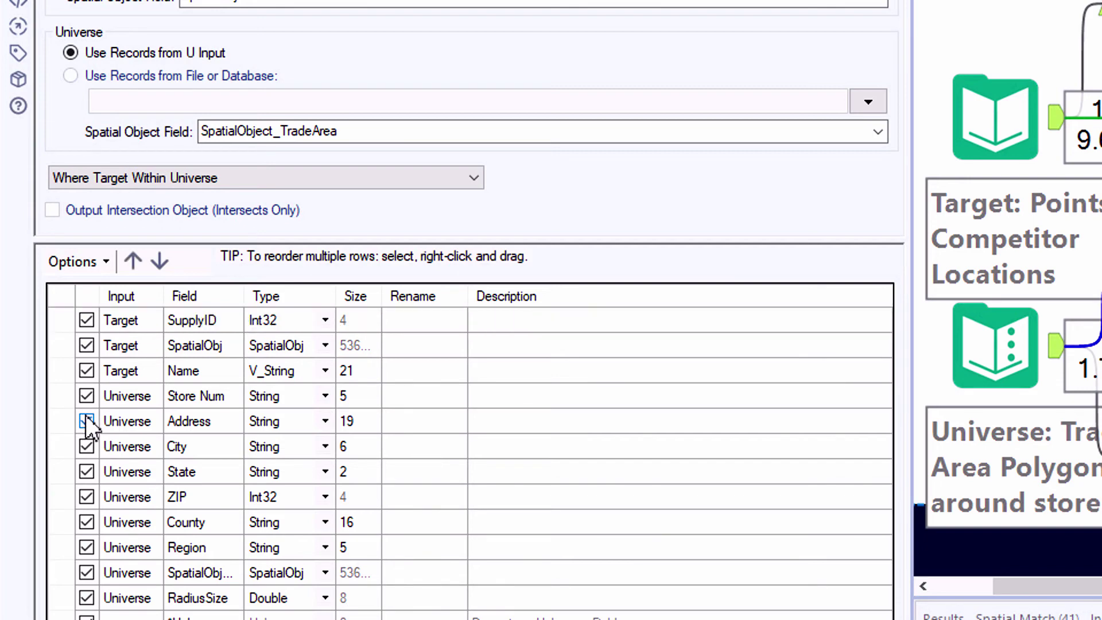
pyautogui.click(87, 445)
pyautogui.click(86, 471)
pyautogui.click(86, 496)
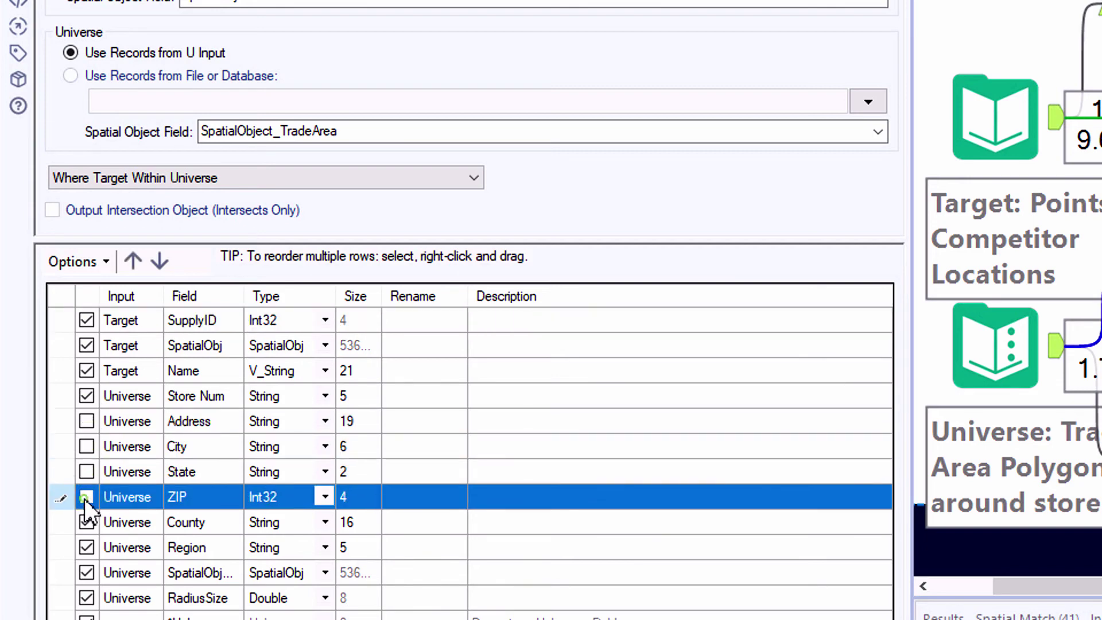
pyautogui.click(86, 521)
pyautogui.click(86, 548)
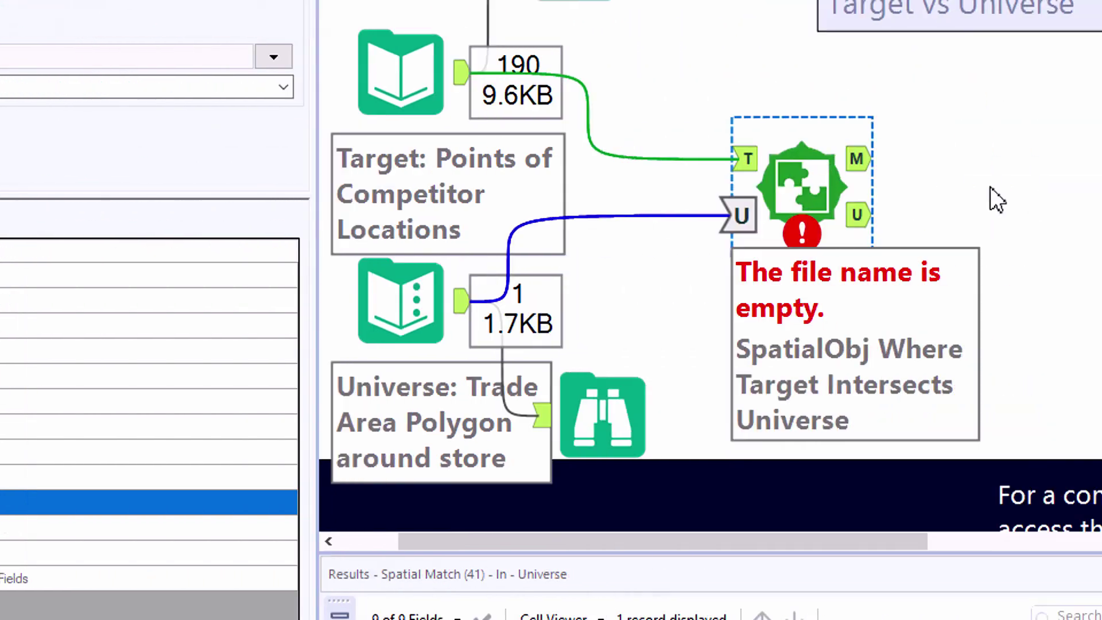
# Step: Add Browse tools to both Spatial Match outputs and run the workflow
pyautogui.rightClick(841, 175)
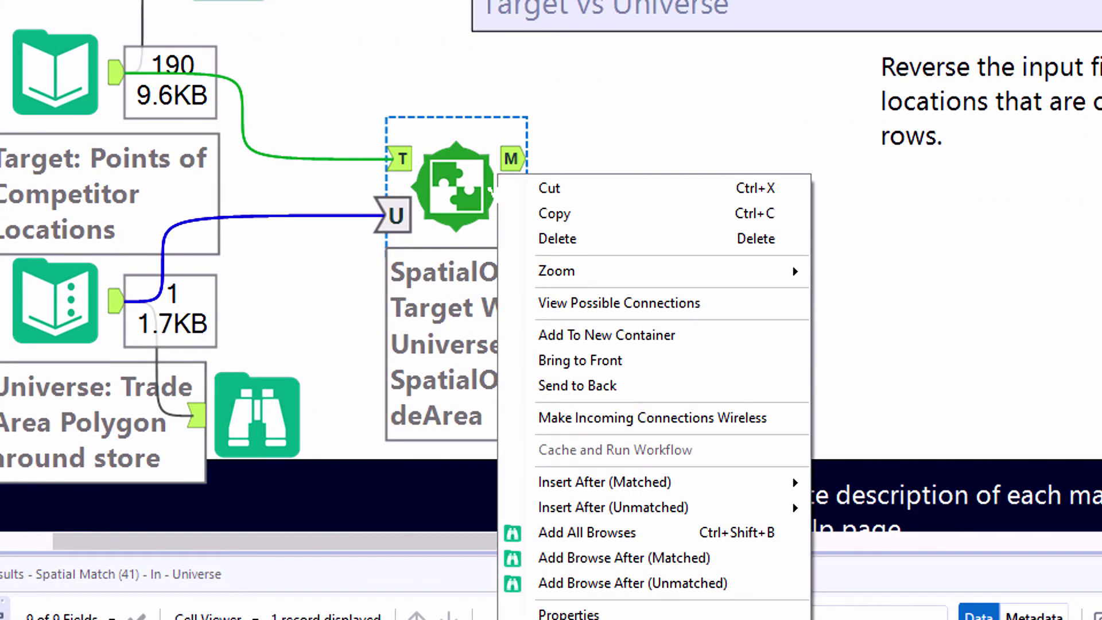
pyautogui.click(576, 531)
pyautogui.hotkey('ctrl', 'r')
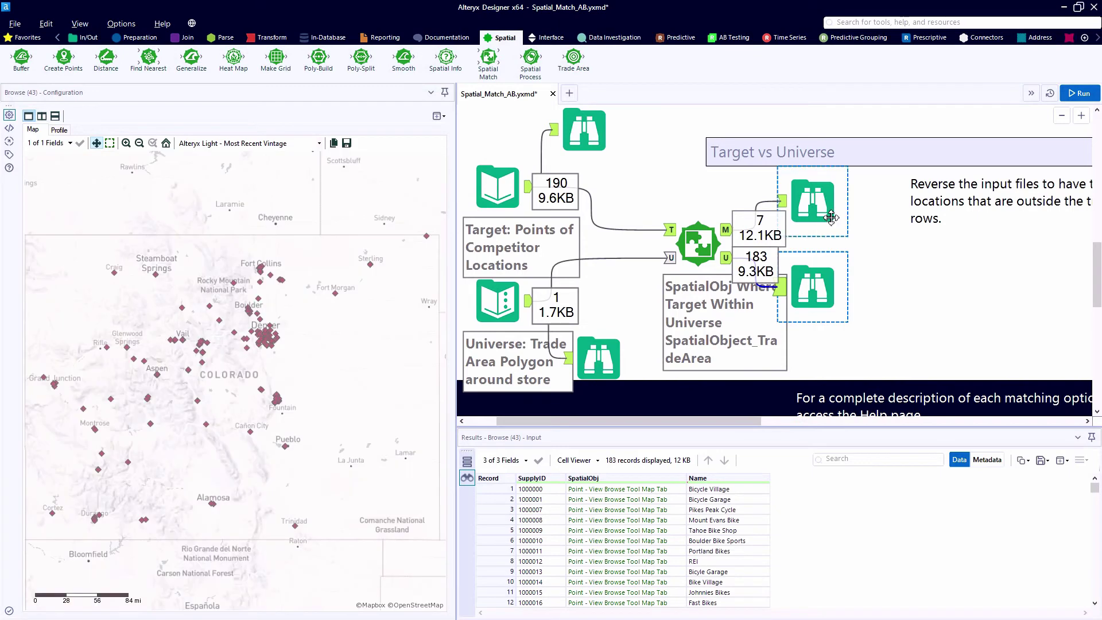
# Step: Review the 7 matched competitors and 183 unmatched competitors in the Browse results
pyautogui.click(826, 216)
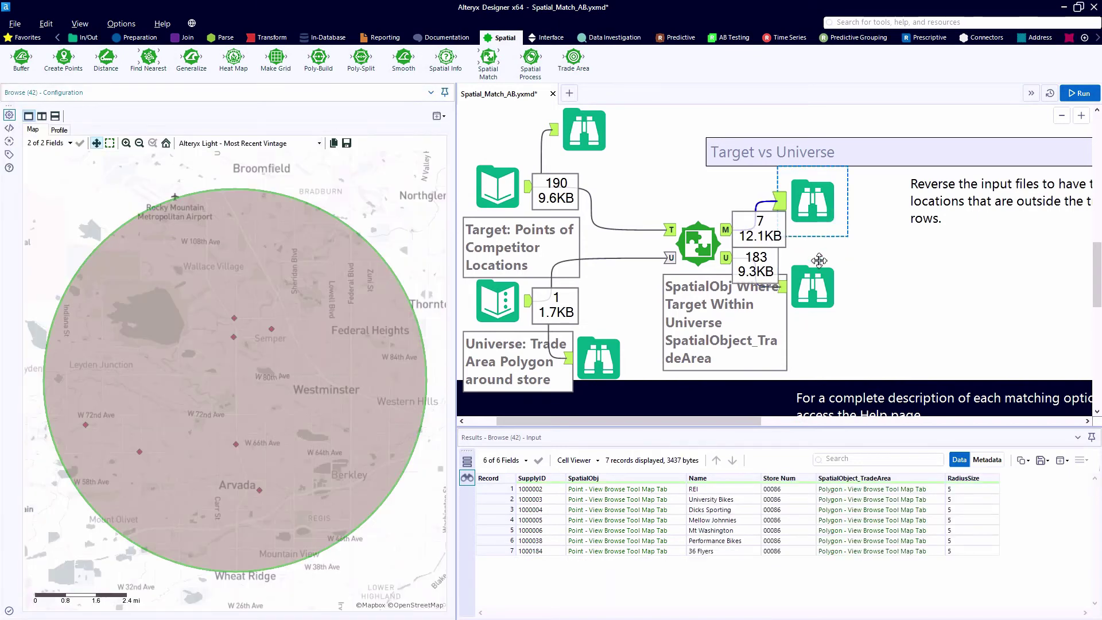
pyautogui.click(841, 330)
pyautogui.moveTo(841, 333); pyautogui.dragTo(843, 335)
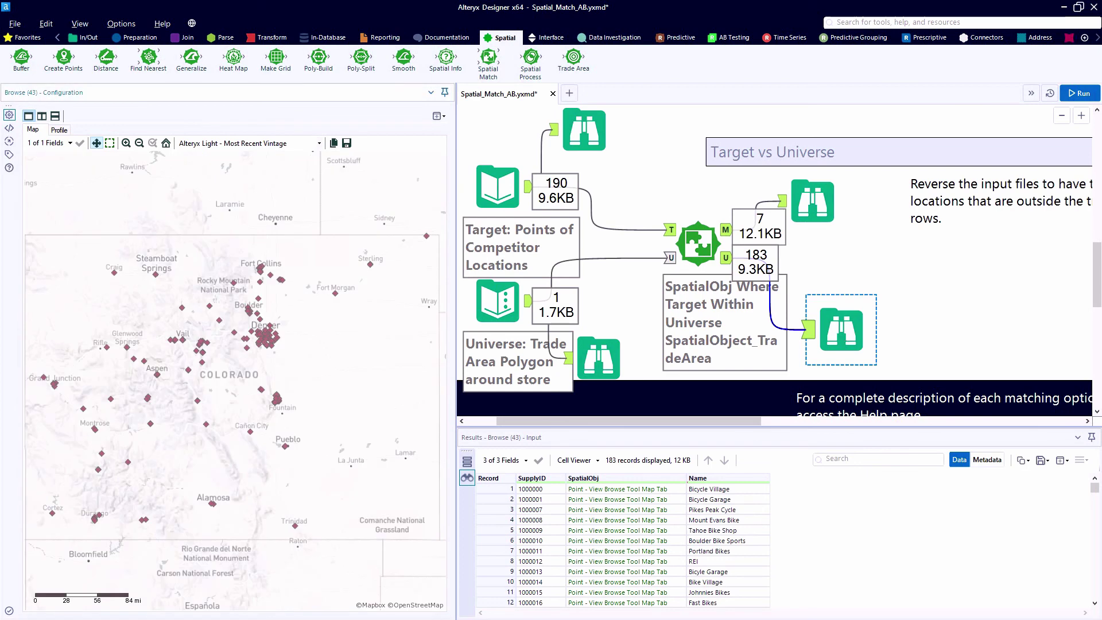
pyautogui.scroll(5, 245, 283)
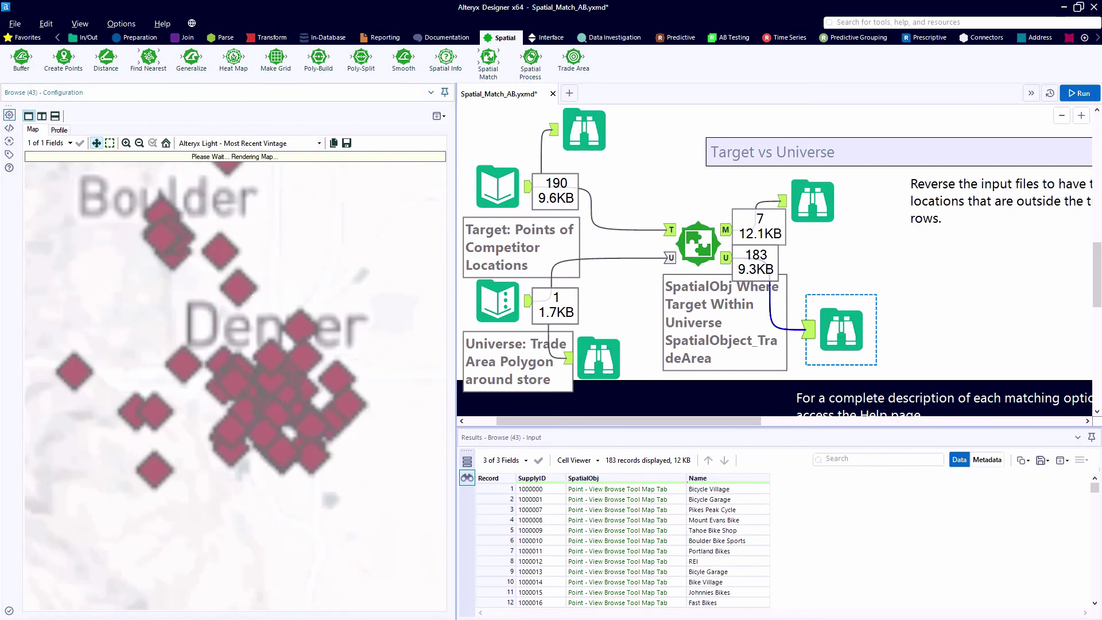
pyautogui.scroll(2, 254, 298)
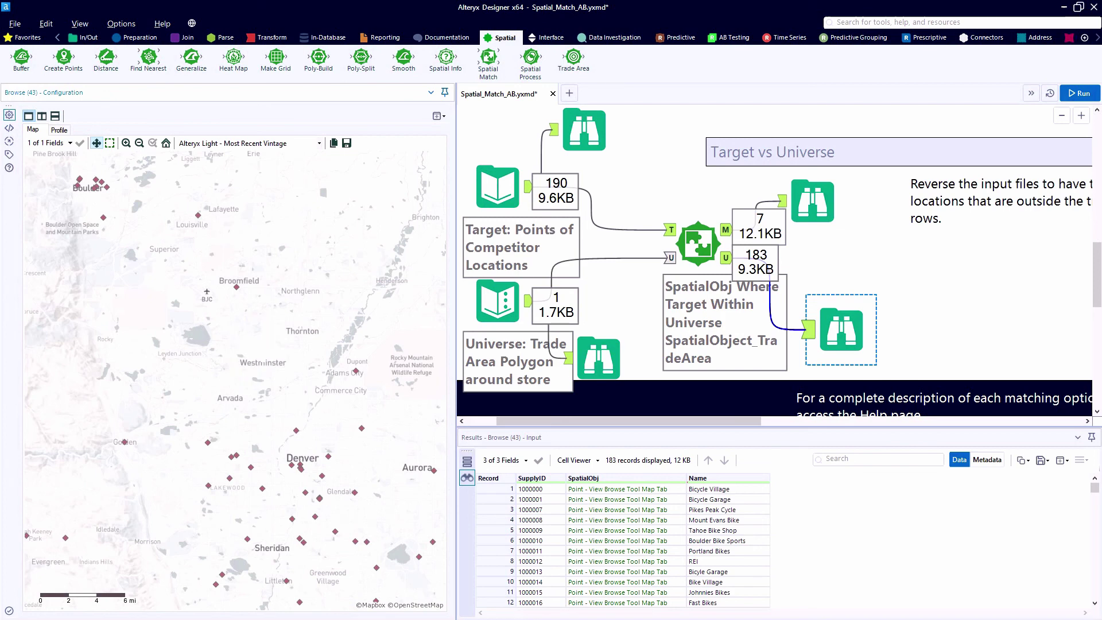
pyautogui.click(812, 210)
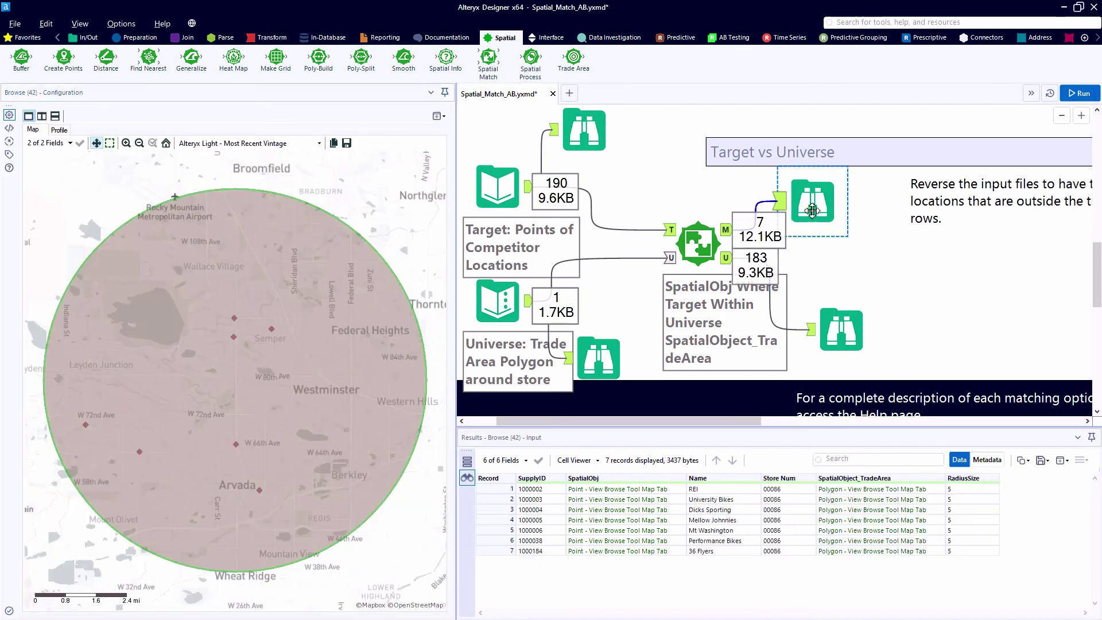
pyautogui.scroll(-2, 161, 373)
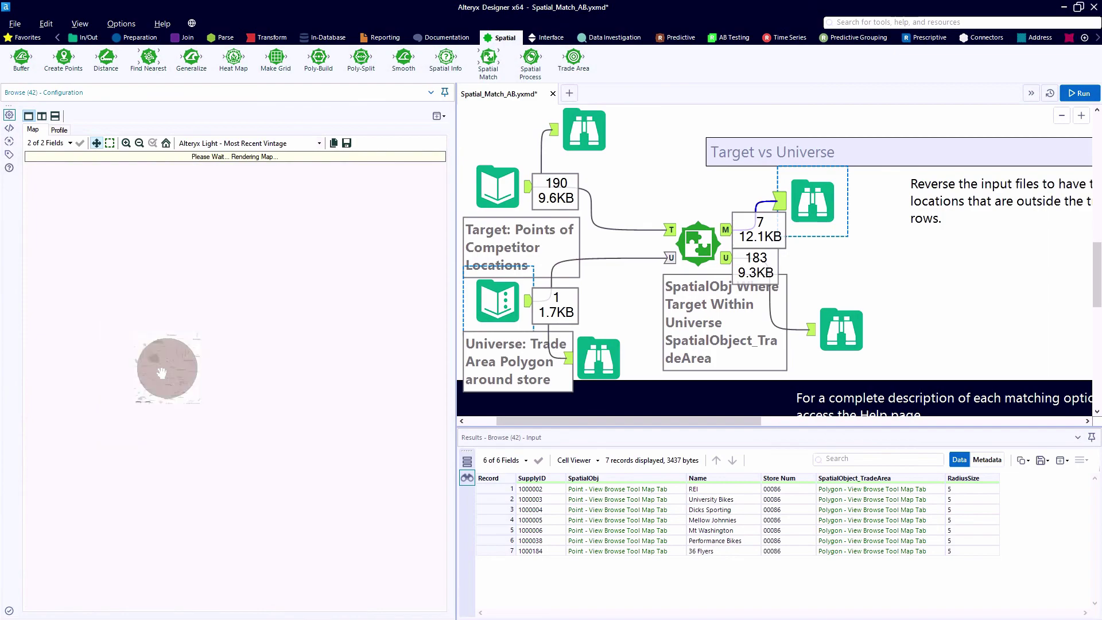